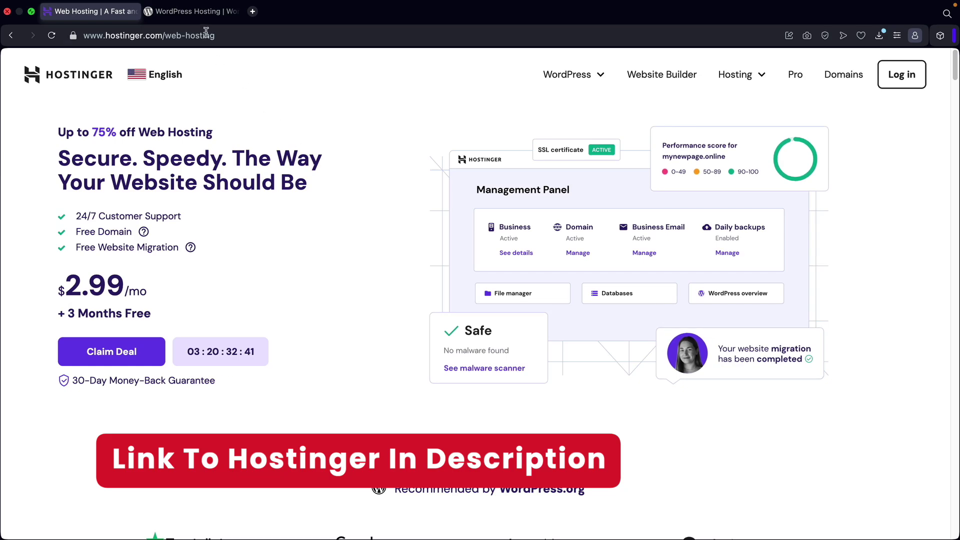
Check the Hostinger entry among WordPress.org's recommended hosts, and return to Hostinger's Web Hosting page.
click(192, 11)
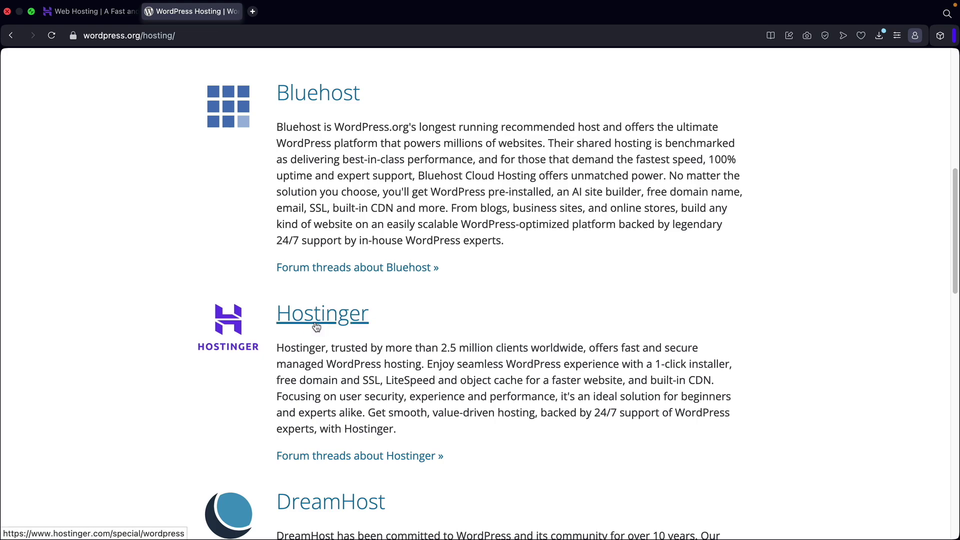
click(88, 11)
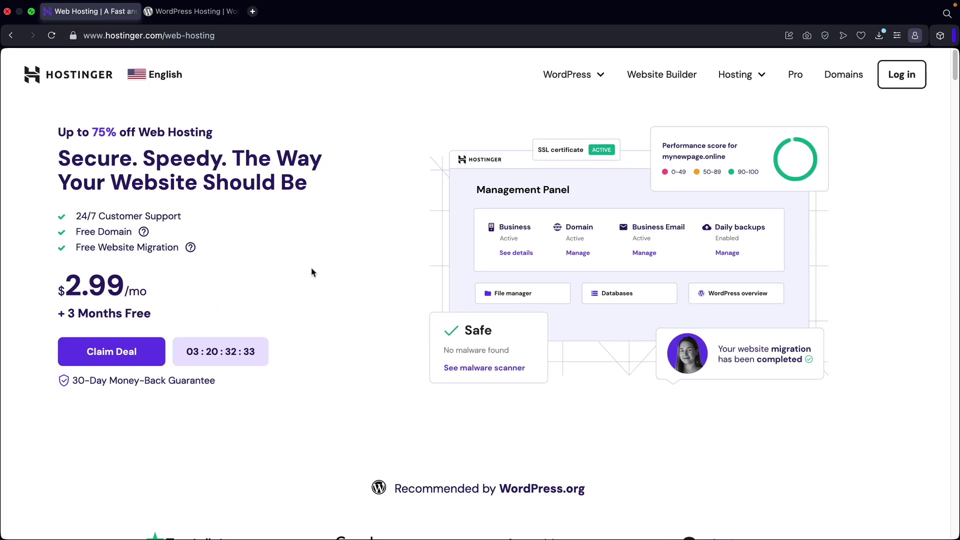
click(736, 76)
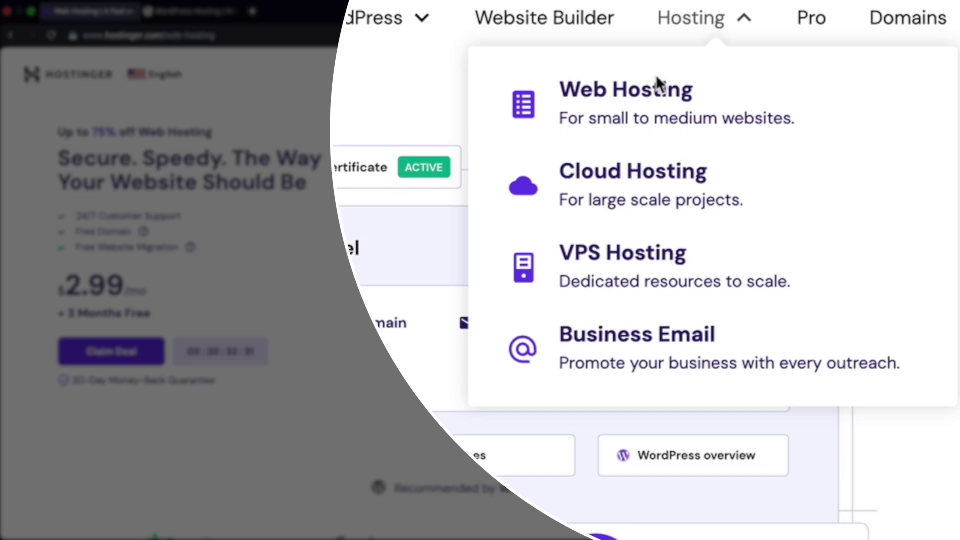
click(611, 100)
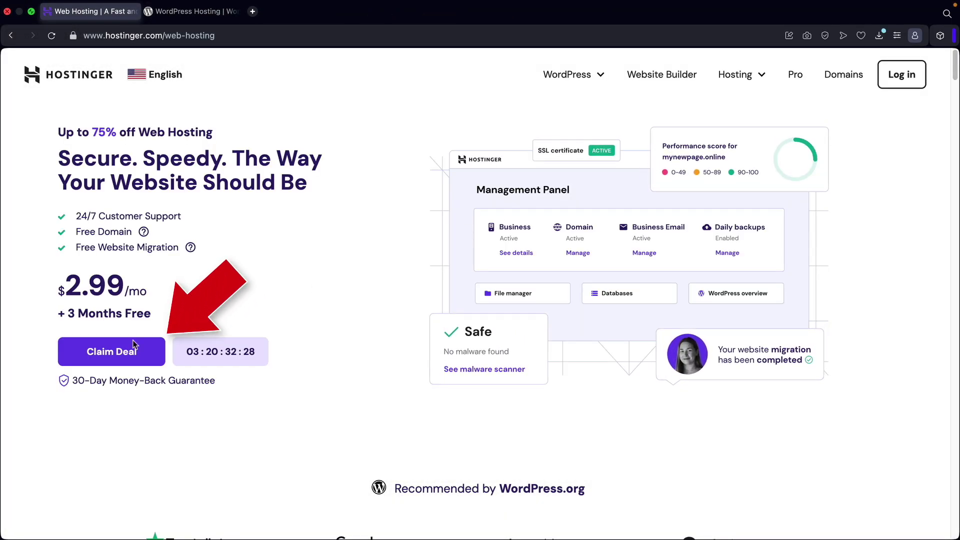
Claim the web hosting deal, compare the plan features, and add the Business plan to the cart.
click(113, 353)
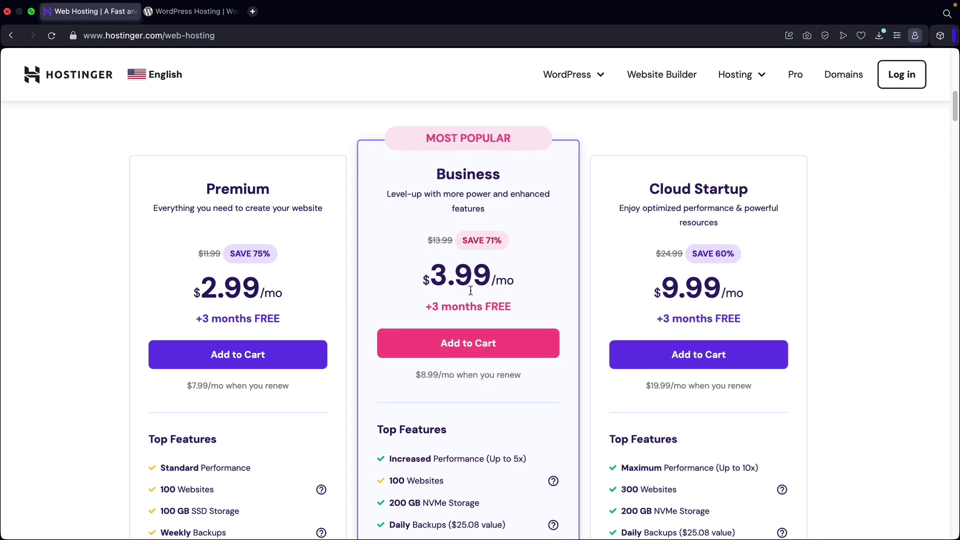
scroll(470, 290, down, 5)
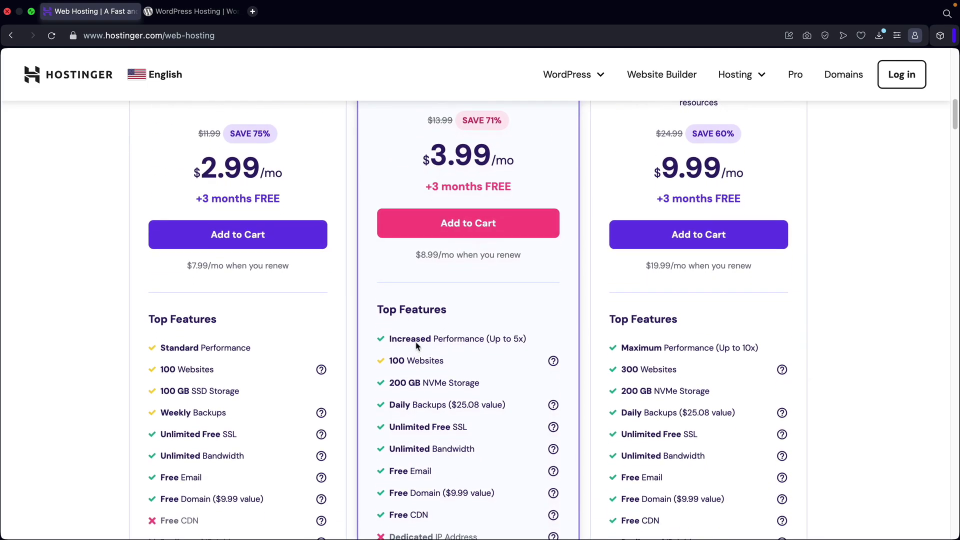
drag(422, 383, 480, 383)
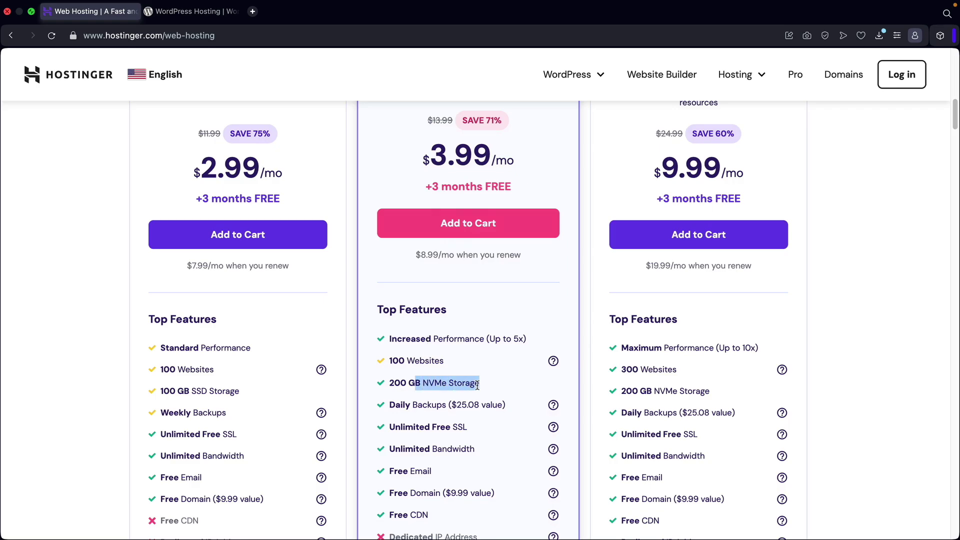
click(453, 366)
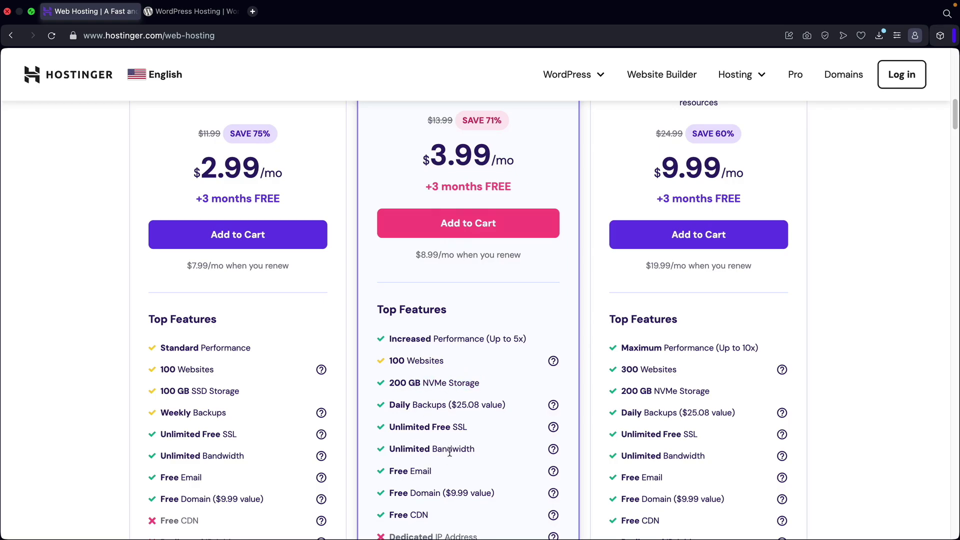
scroll(450, 450, up, 5)
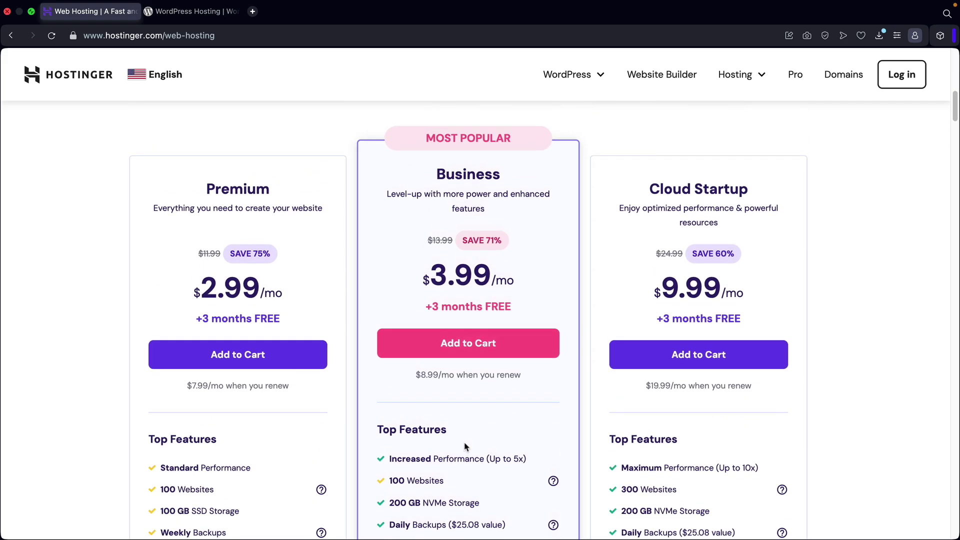
click(463, 348)
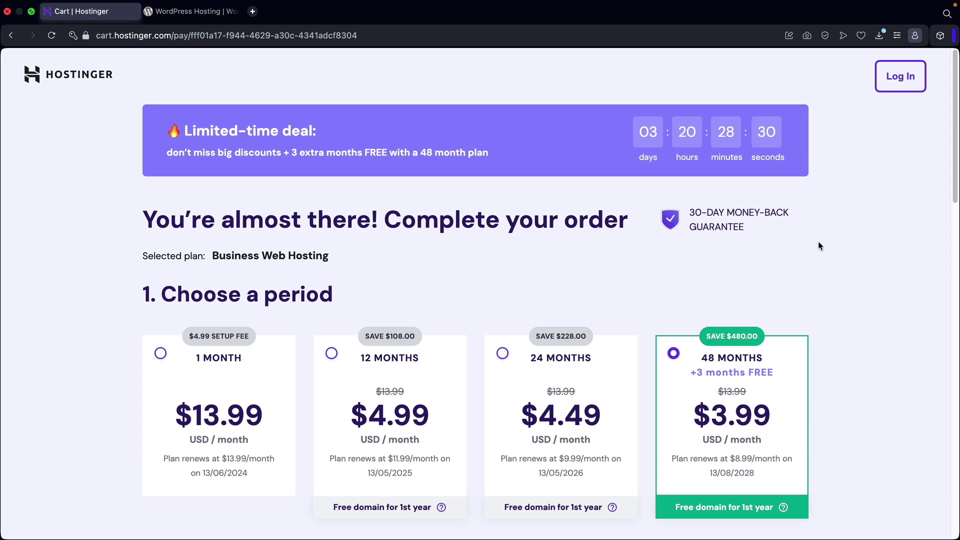
Choose the 12-month billing period for the Business Web Hosting plan.
scroll(820, 245, down, 3)
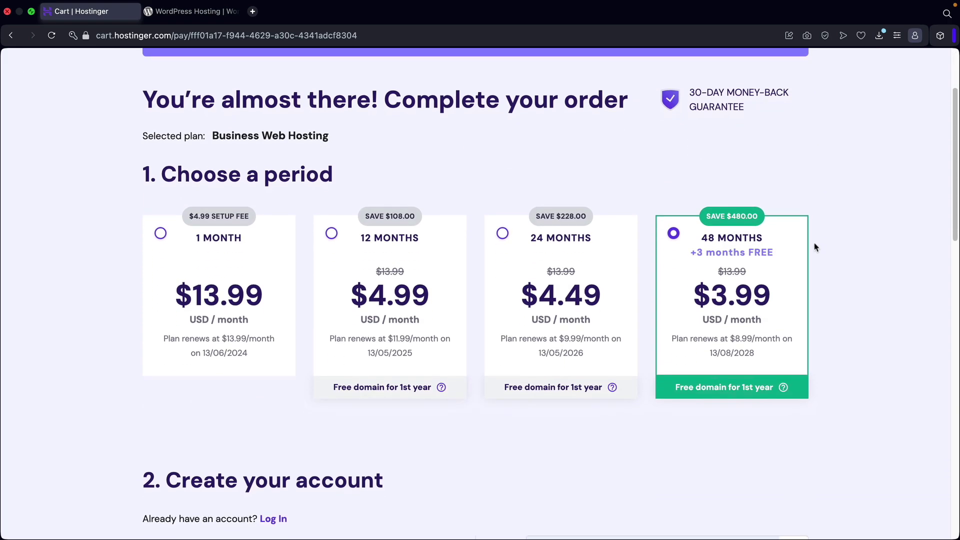
click(603, 260)
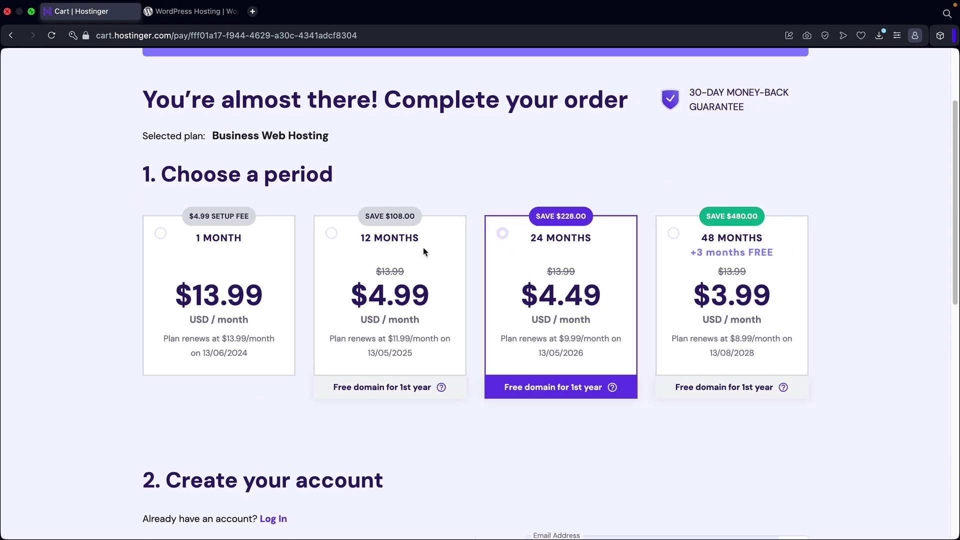
click(332, 233)
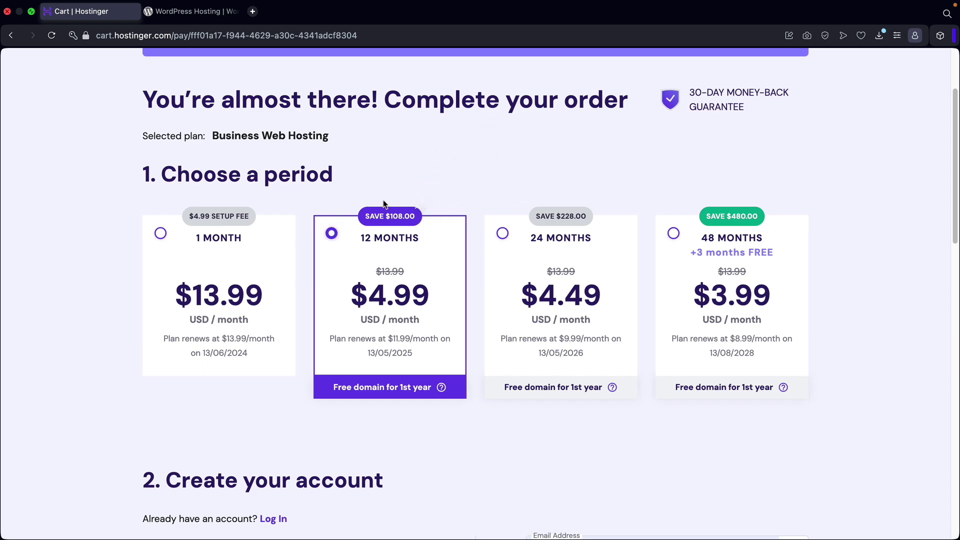
drag(760, 115, 688, 92)
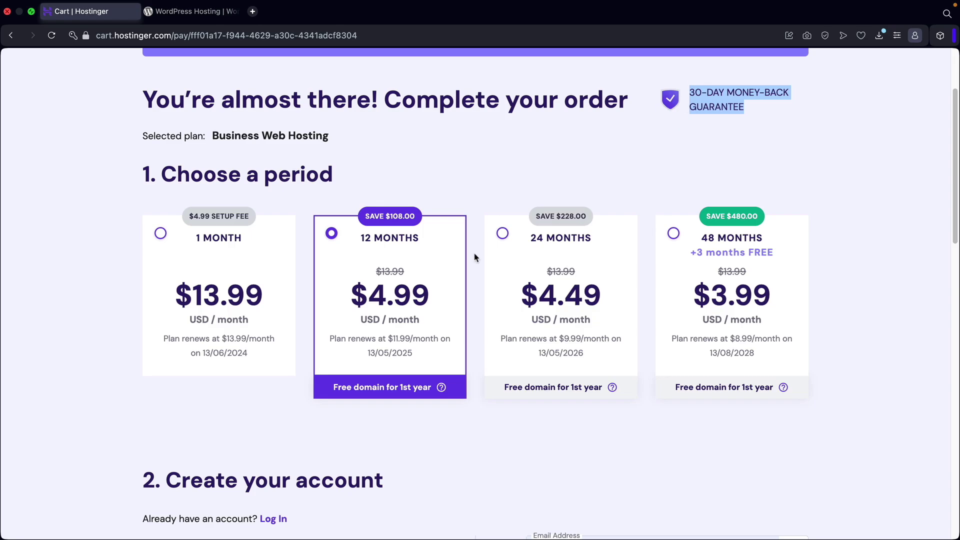
click(377, 244)
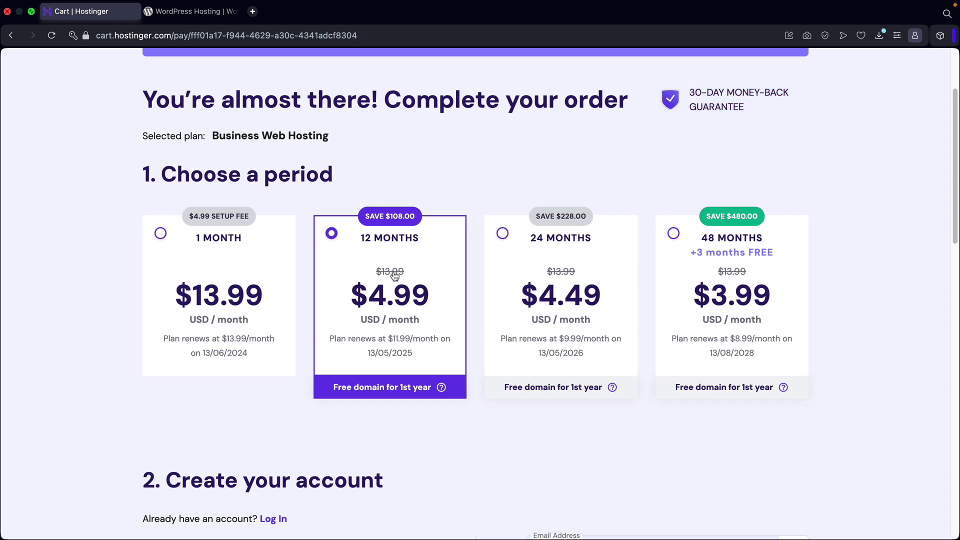
Review the checkout's account creation, payment method and billing detail sections.
scroll(390, 250, down, 5)
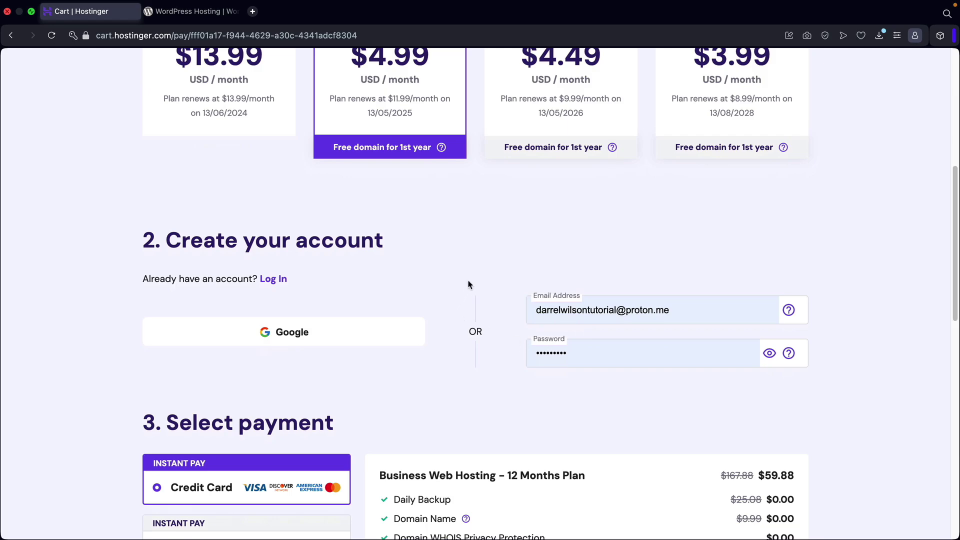
scroll(478, 264, down, 3)
scroll(478, 264, down, 4)
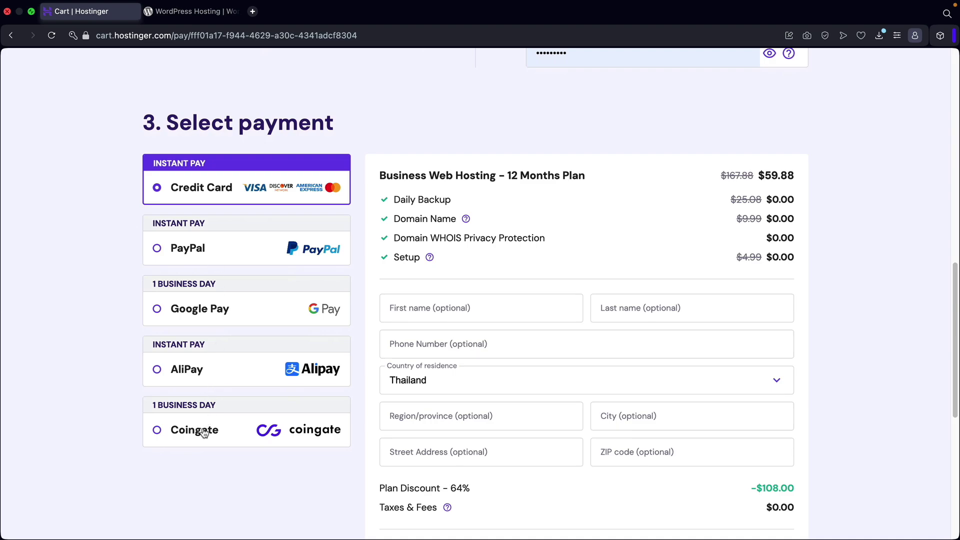
scroll(424, 330, down, 3)
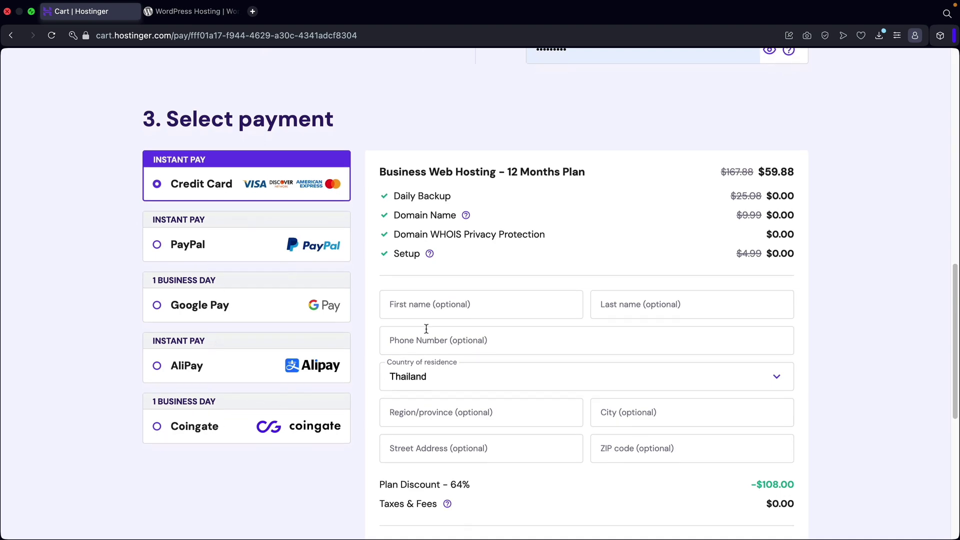
click(455, 192)
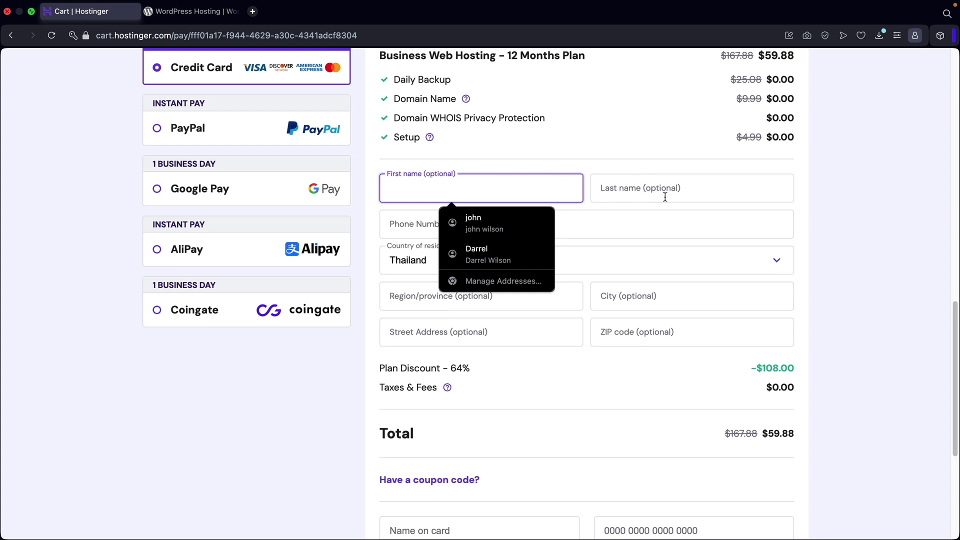
click(803, 218)
scroll(838, 242, up, 2)
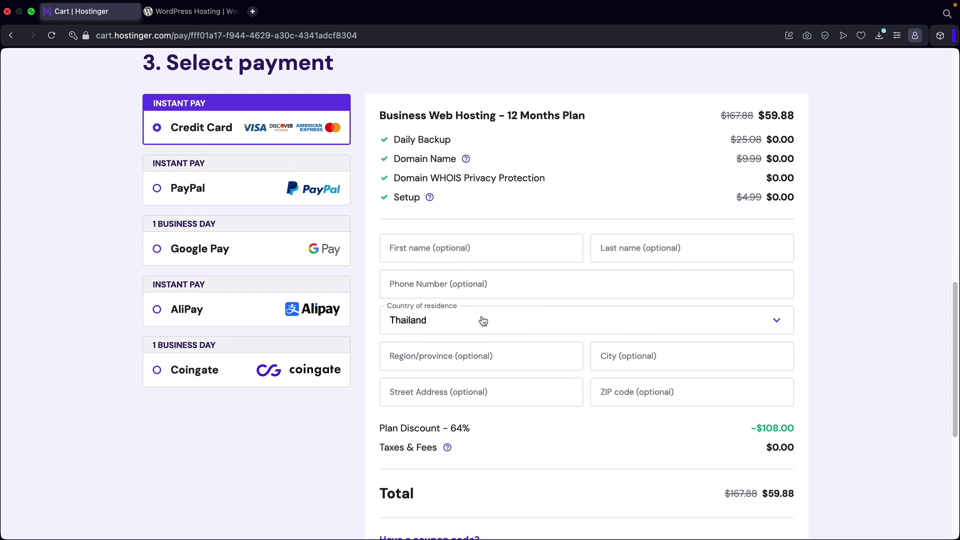
scroll(483, 320, down, 1)
scroll(483, 320, down, 5)
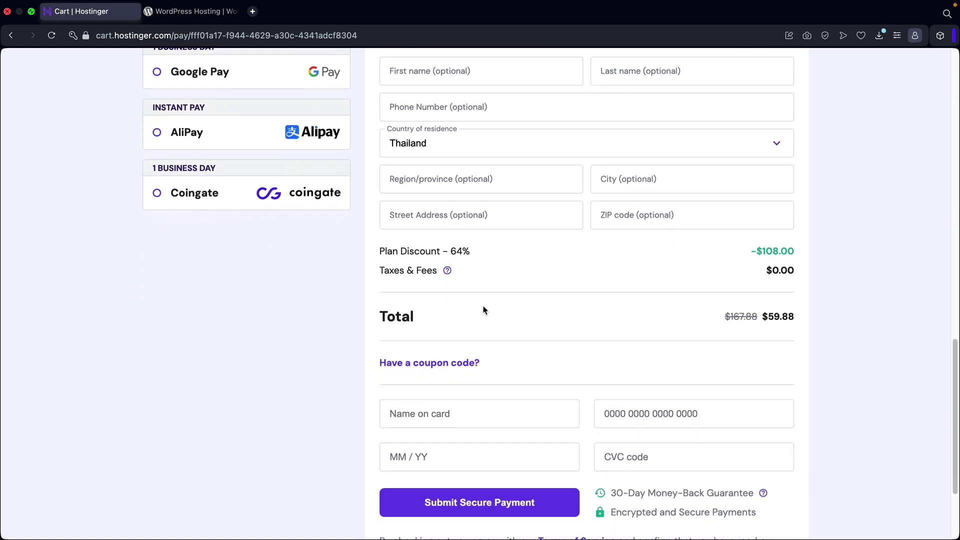
Apply the coupon code DARREL10 to the hosting order.
click(418, 364)
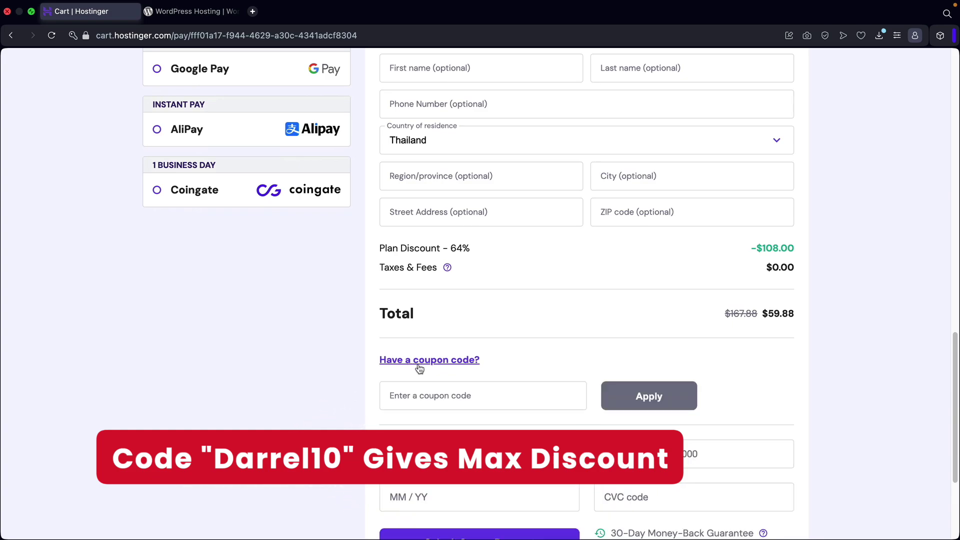
scroll(445, 350, down, 2)
click(475, 341)
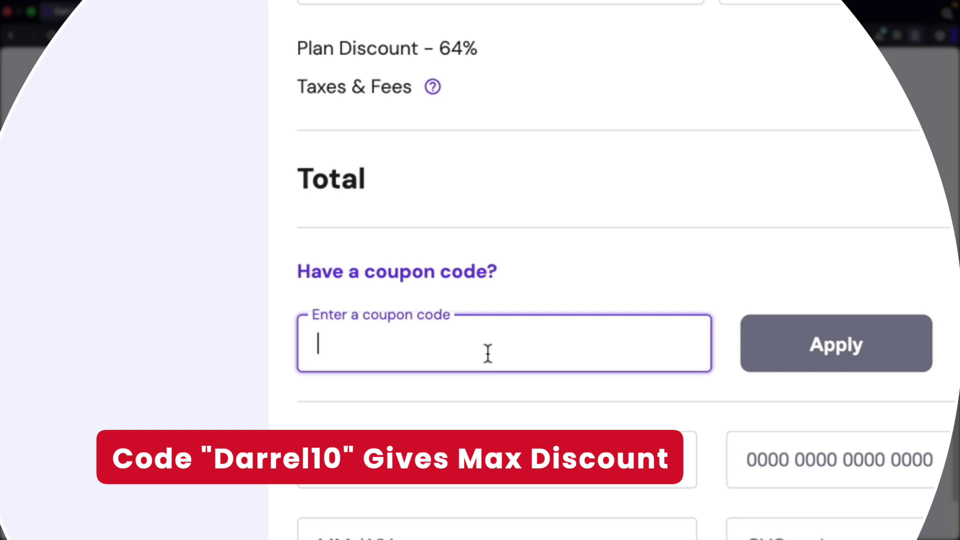
text(DARREL10)
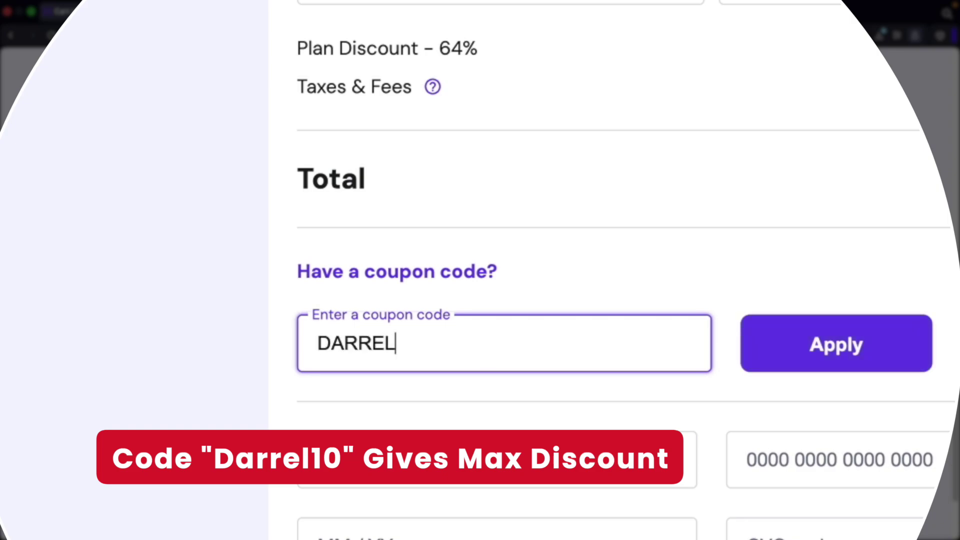
click(891, 347)
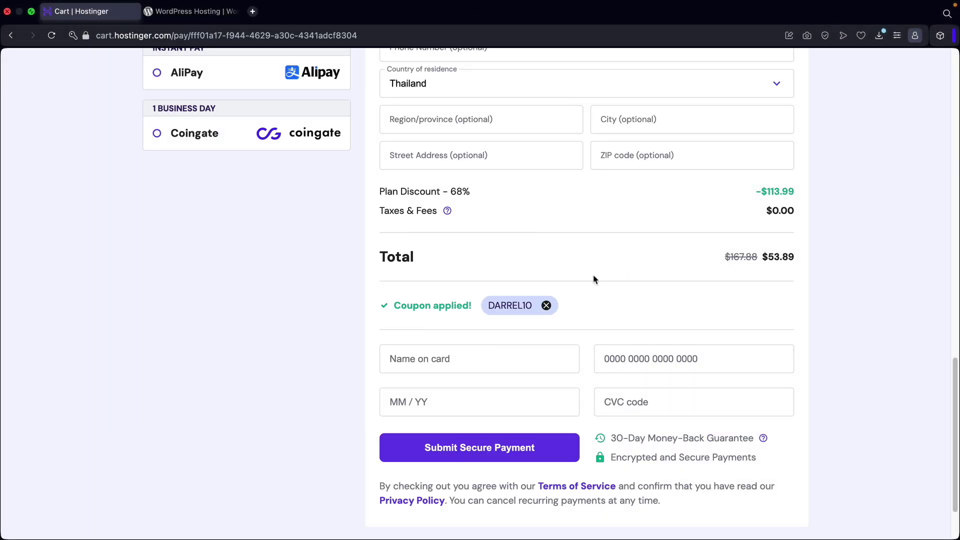
Review the card payment fields and the order summary before submitting the payment.
scroll(575, 272, down, 2)
click(420, 301)
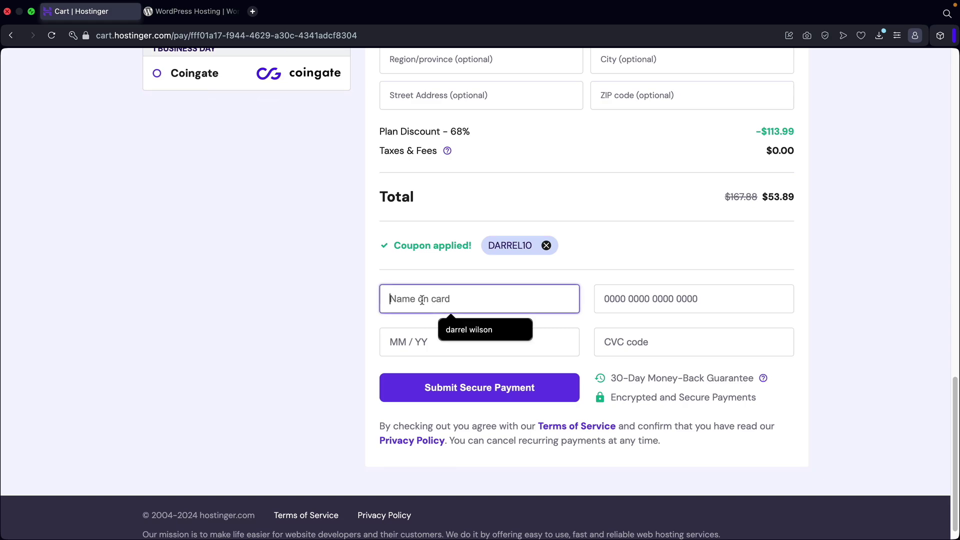
click(616, 298)
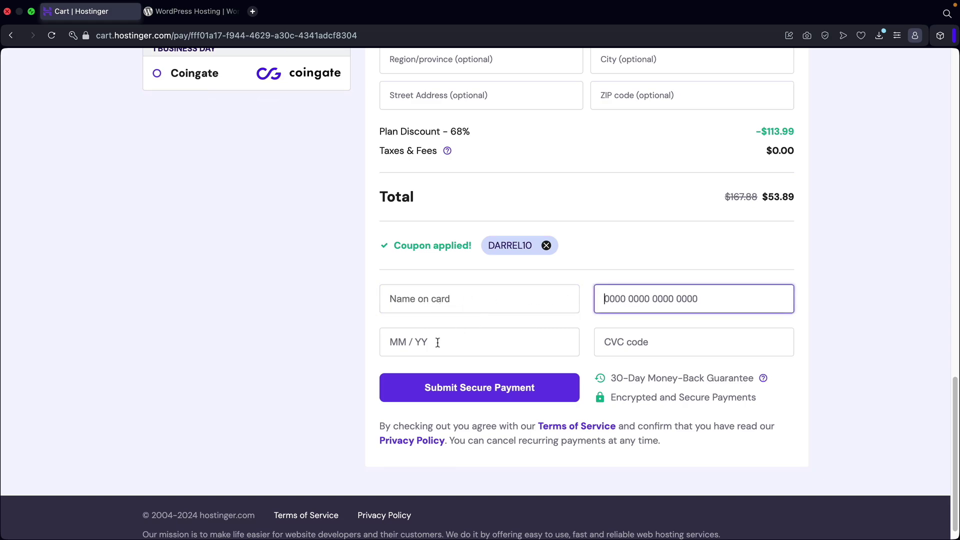
scroll(610, 295, up, 4)
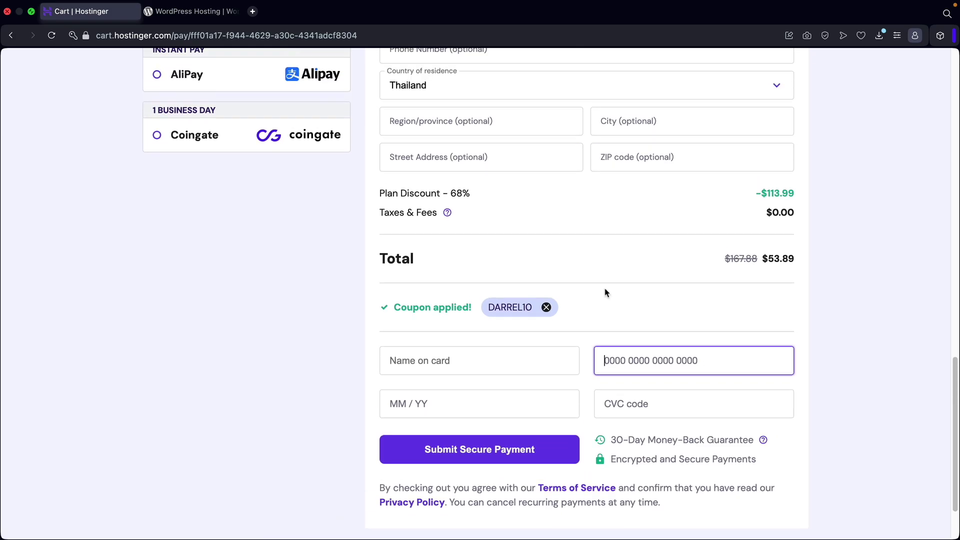
scroll(579, 315, down, 3)
scroll(579, 314, down, 1)
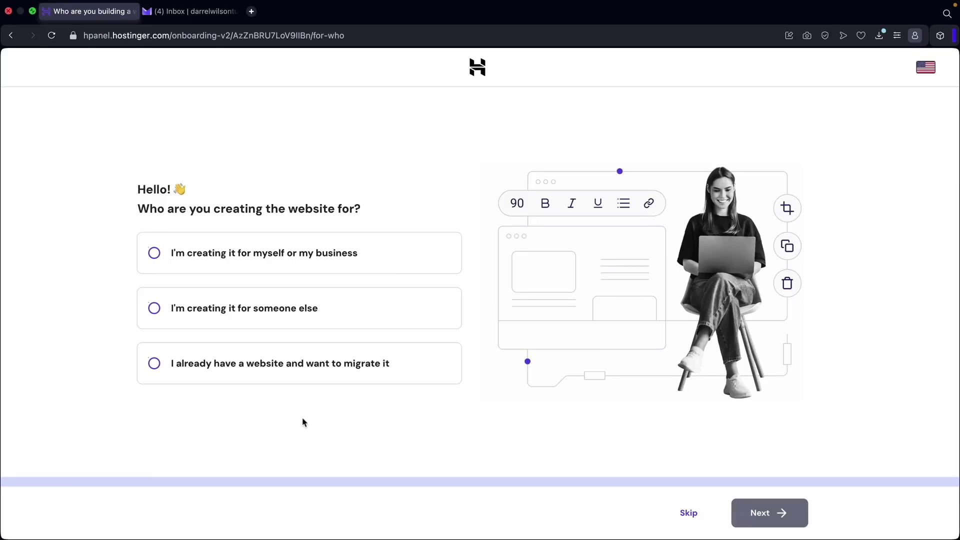
Skip the onboarding questions about the website's owner and the website creation tool.
click(685, 514)
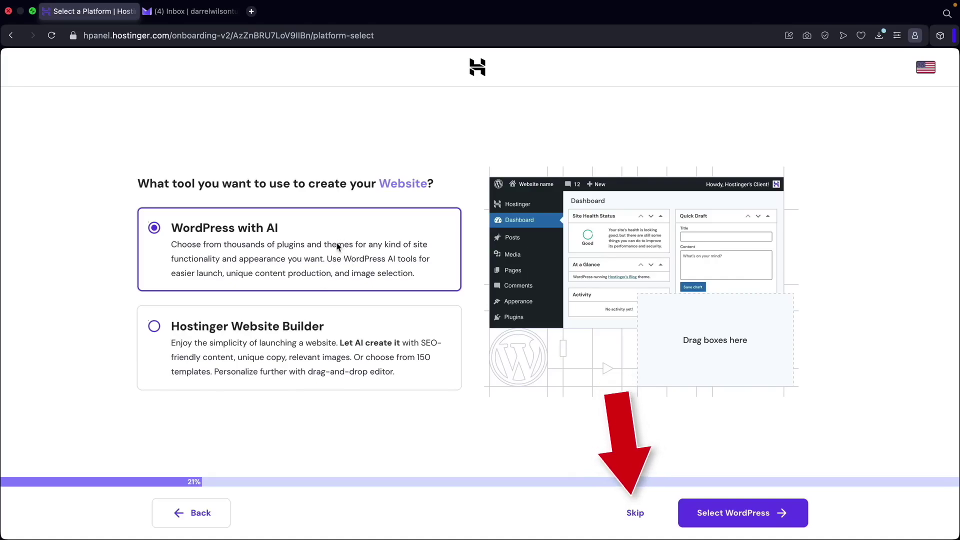
click(636, 515)
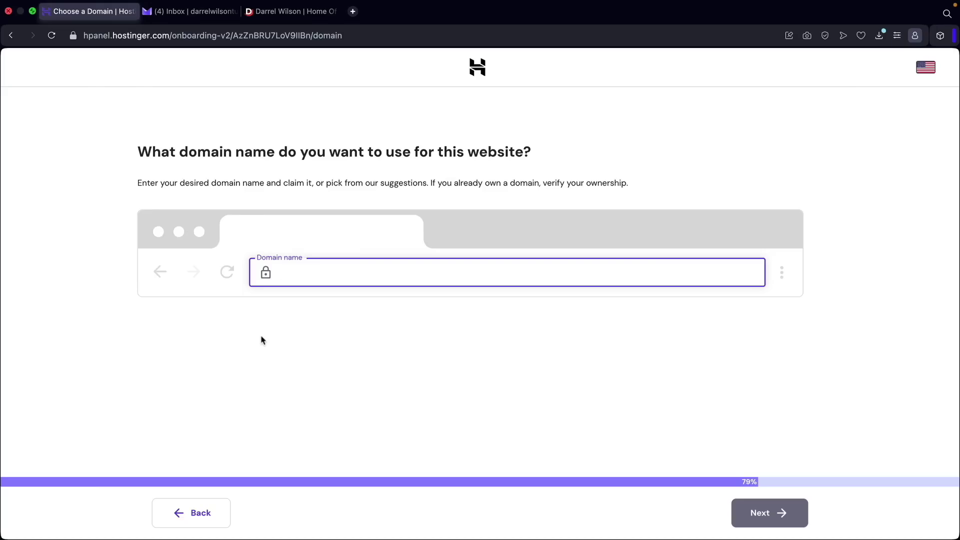
Examine the sample website's address in the other tab as an example of a domain name, and return to the domain selection.
click(287, 12)
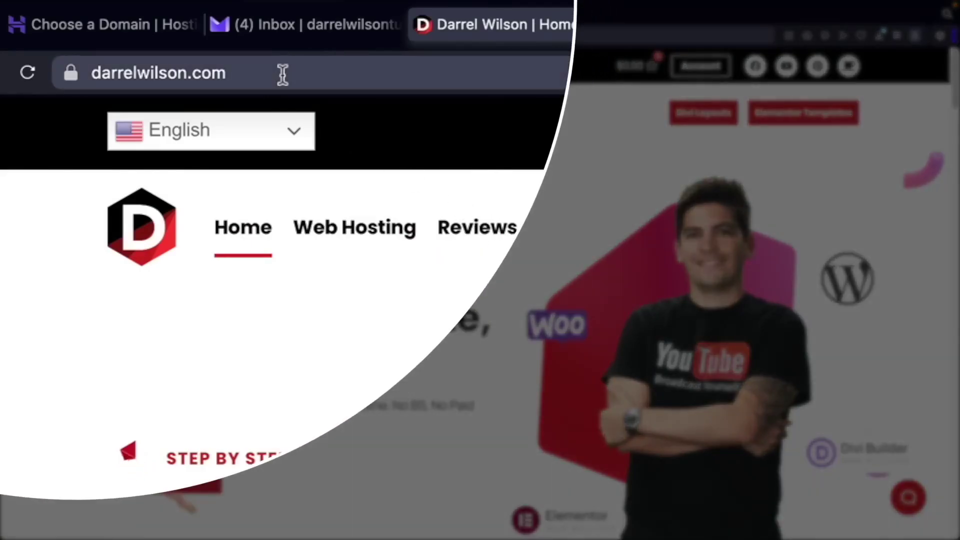
click(282, 74)
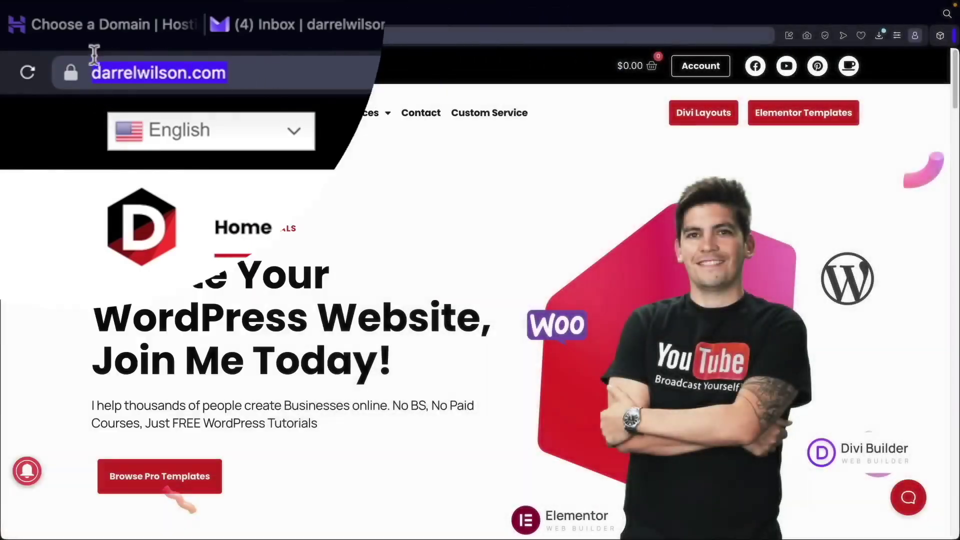
click(97, 31)
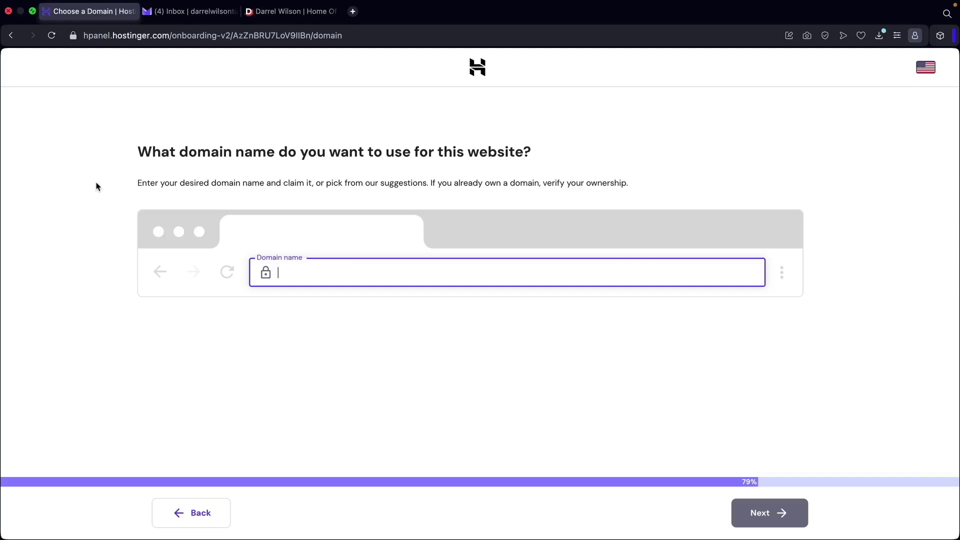
Claim wilsondarreltutorial.com as the website's free first-year domain and continue to its registration.
text(wilsondarreltutorial.com)
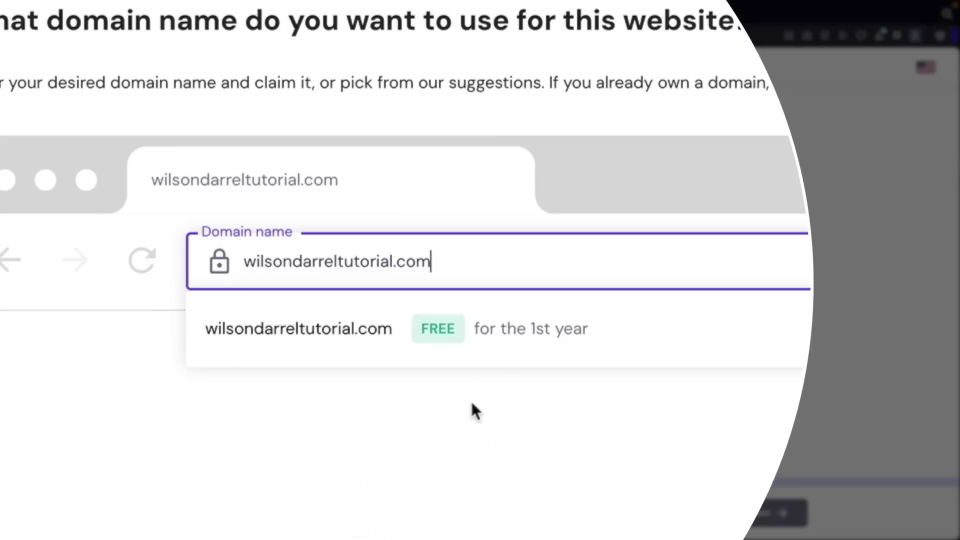
click(317, 347)
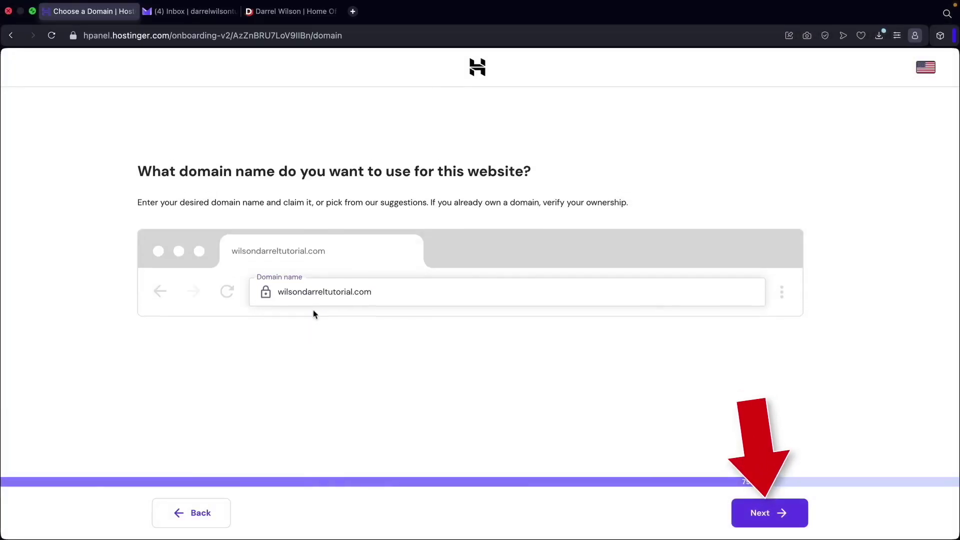
click(752, 515)
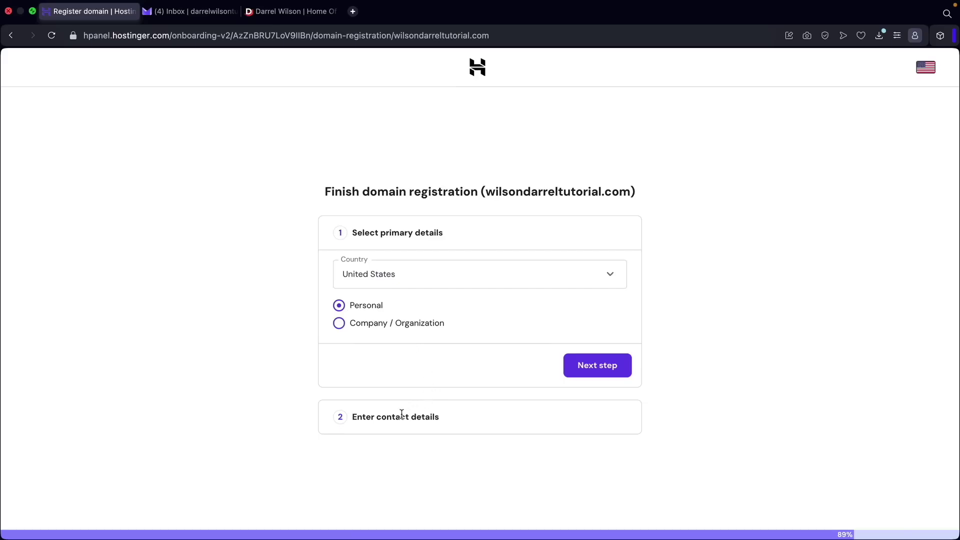
Register the domain as Personal in the United States, using the registrant's name, email, postal address and phone number as contact details.
click(586, 369)
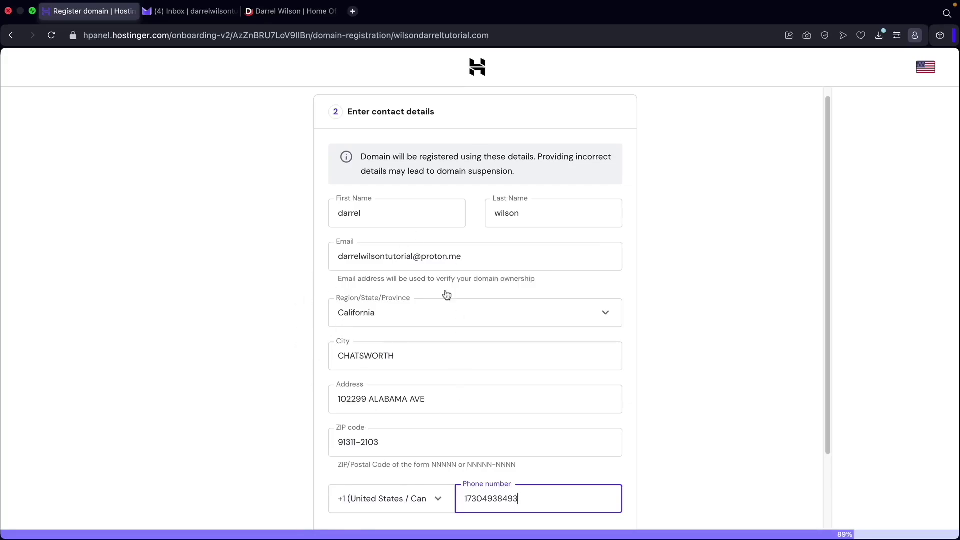
scroll(535, 329, down, 3)
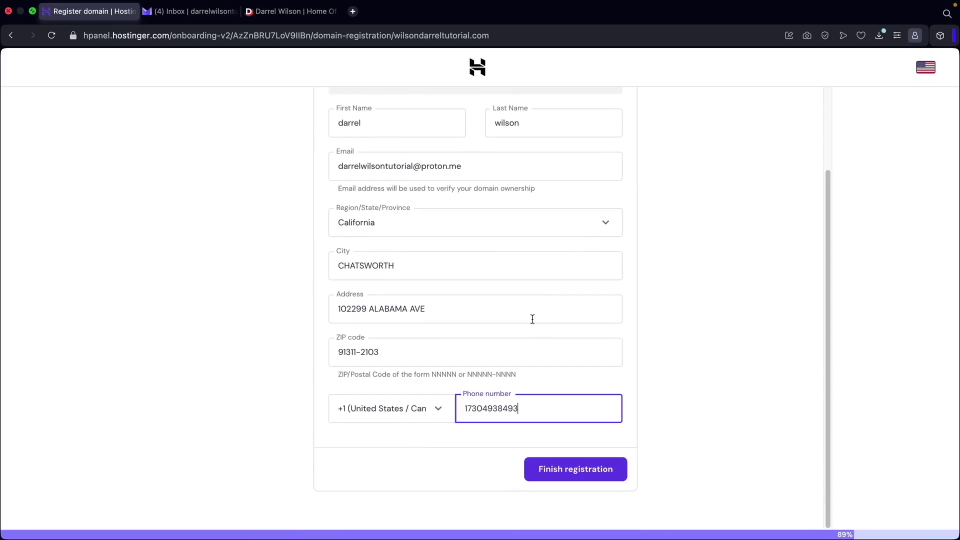
click(573, 472)
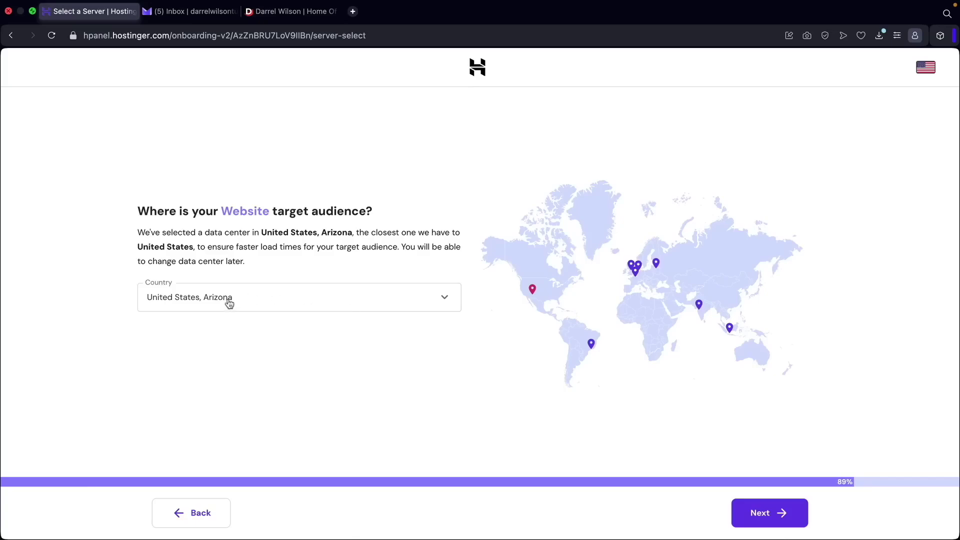
Try France as the data center for the website's target audience.
click(184, 304)
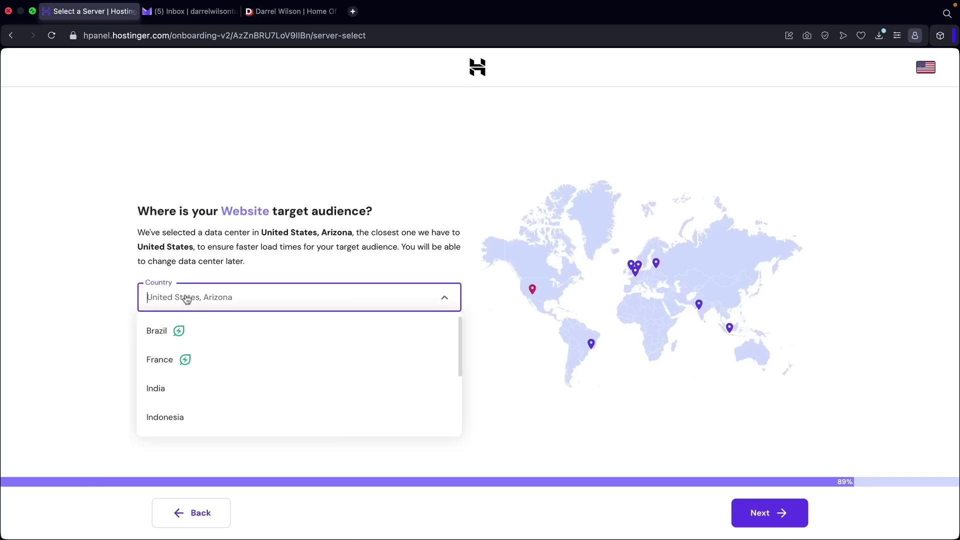
click(191, 360)
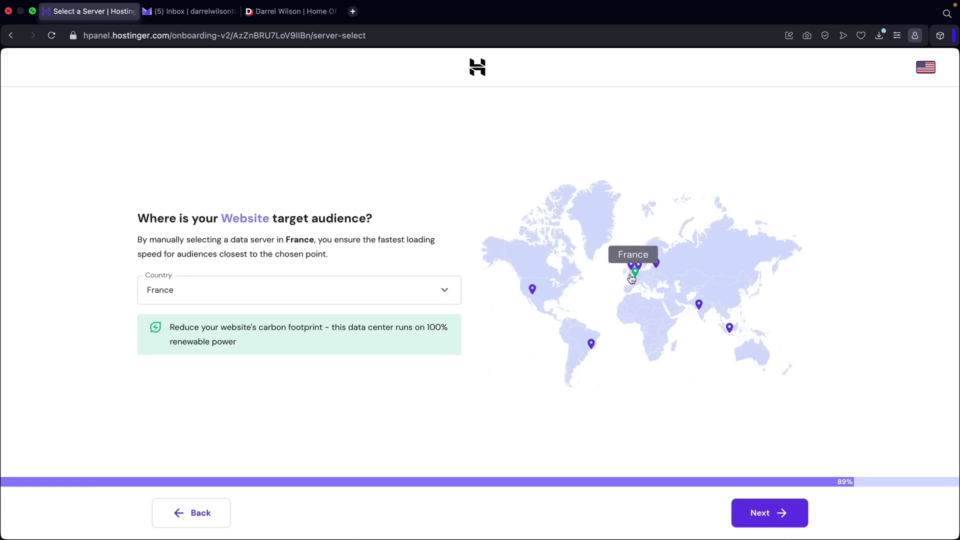
click(408, 289)
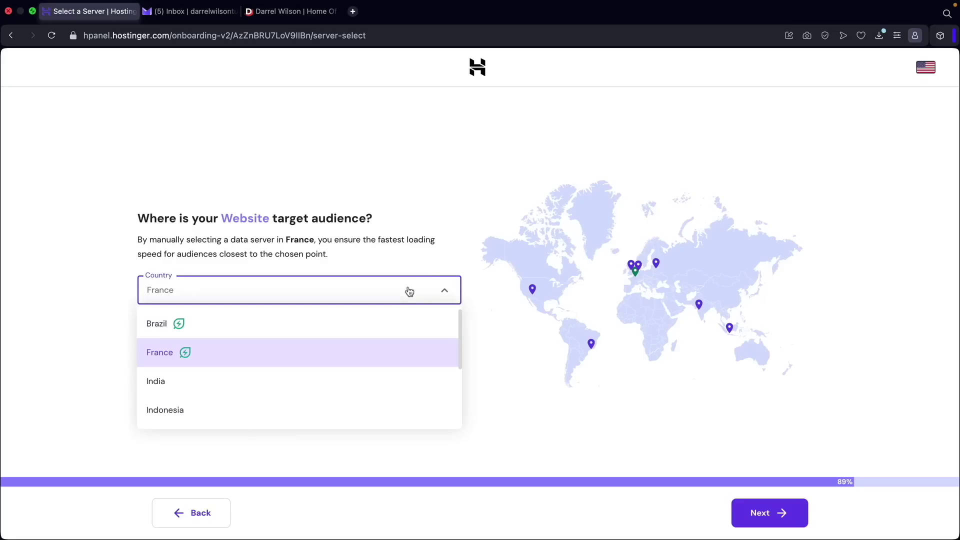
Choose United States, Arizona as the website's data center and continue the setup.
click(533, 292)
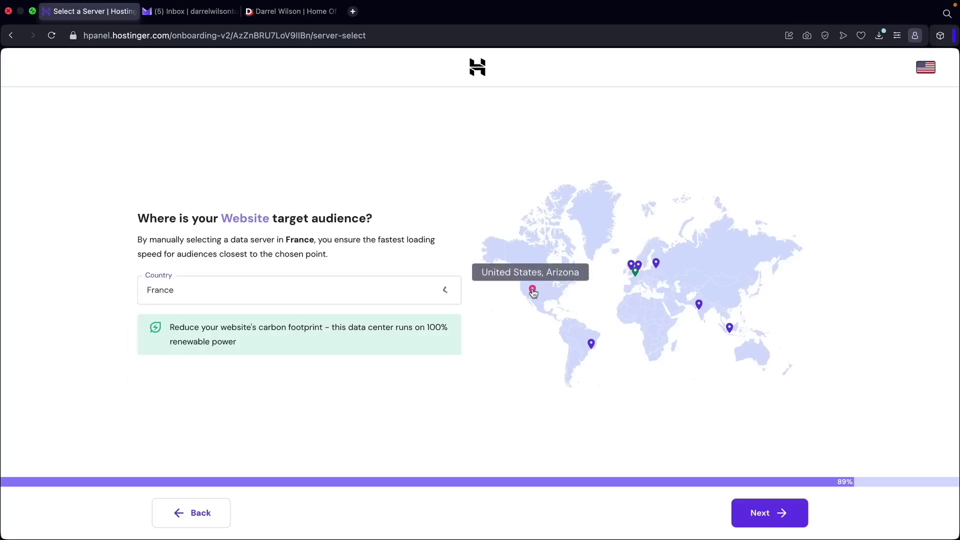
click(533, 292)
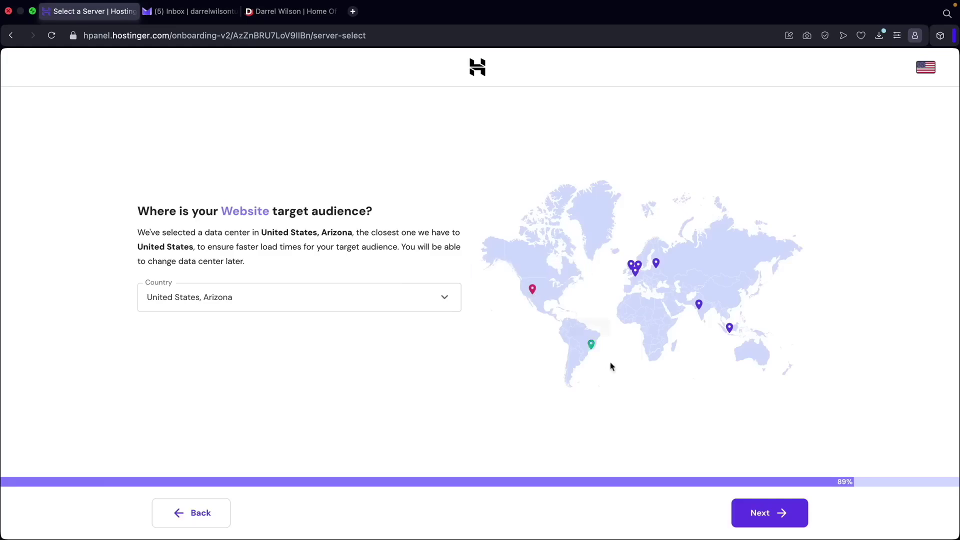
click(776, 522)
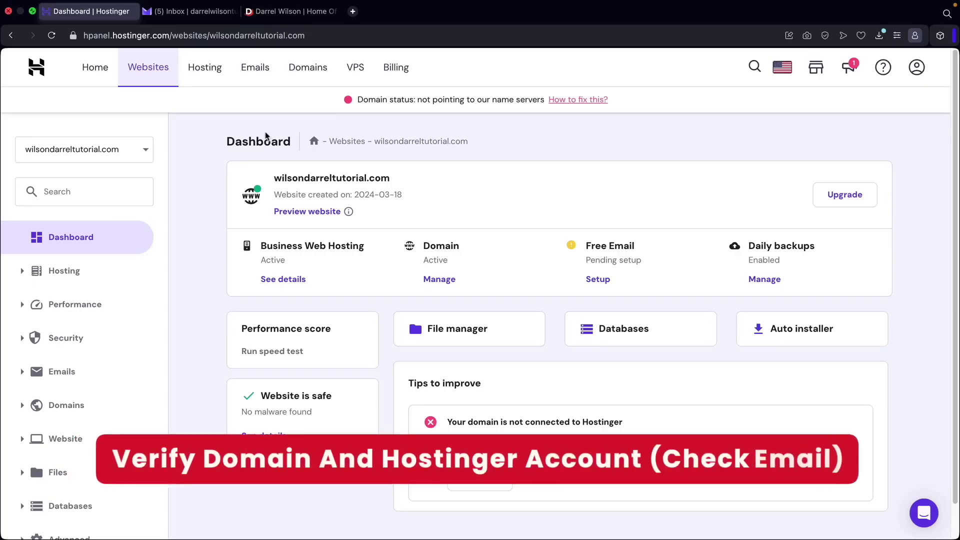
Switch to the Proton Mail inbox and verify the account's email address through Hostinger's verification message.
click(196, 13)
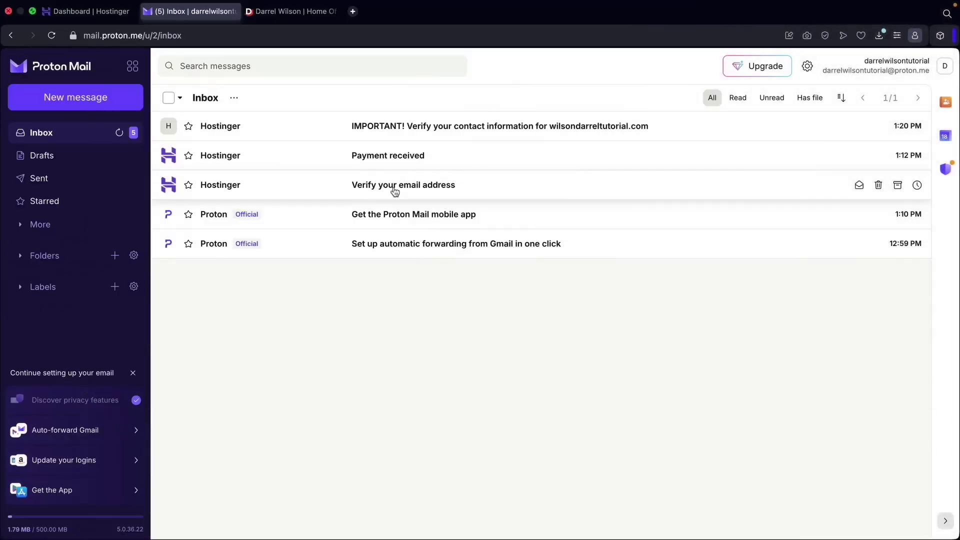
click(394, 191)
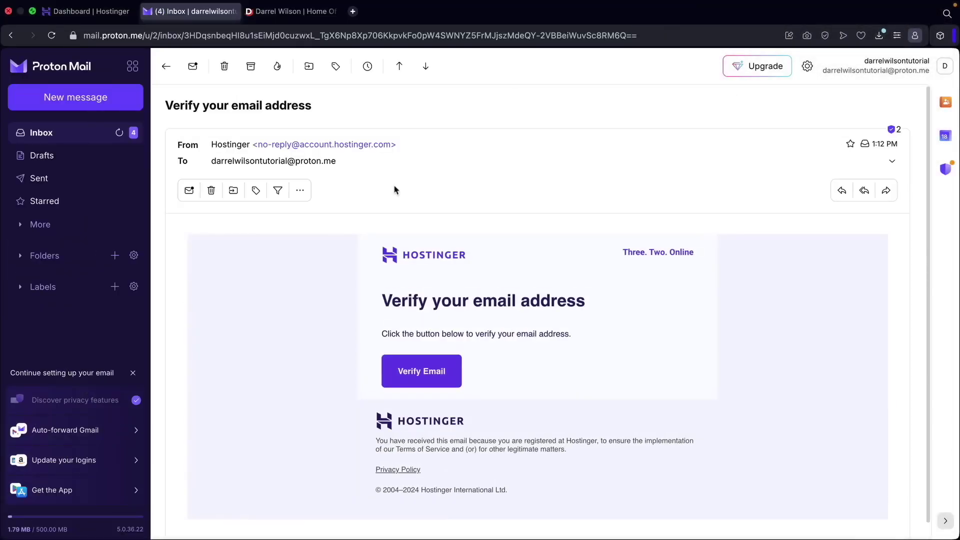
click(420, 376)
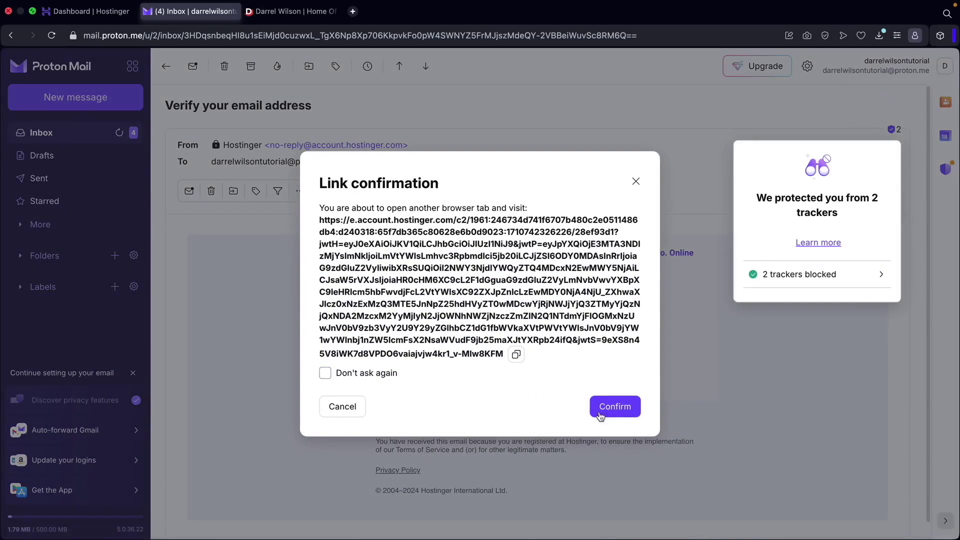
click(610, 407)
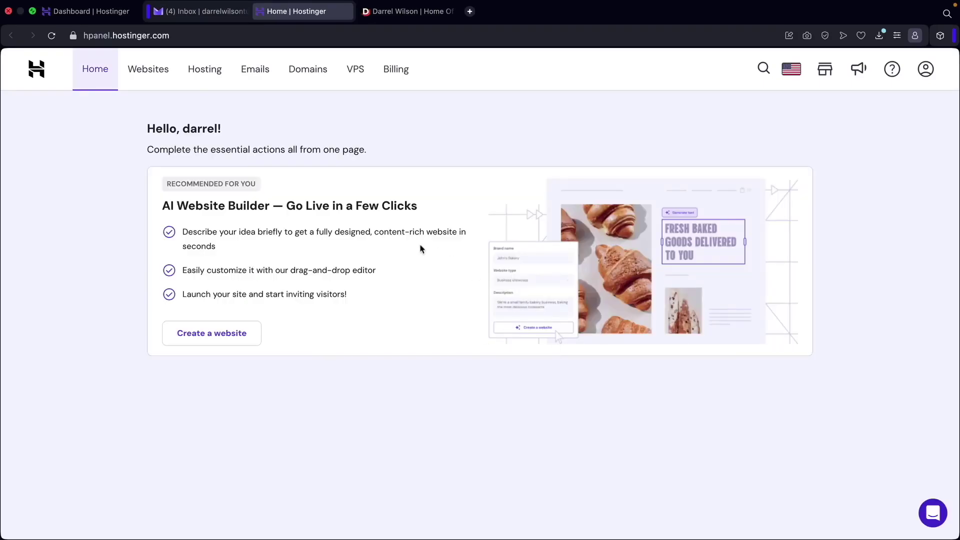
Verify the contact information for wilsondarreltutorial.com through the link in Hostinger's other email.
click(202, 14)
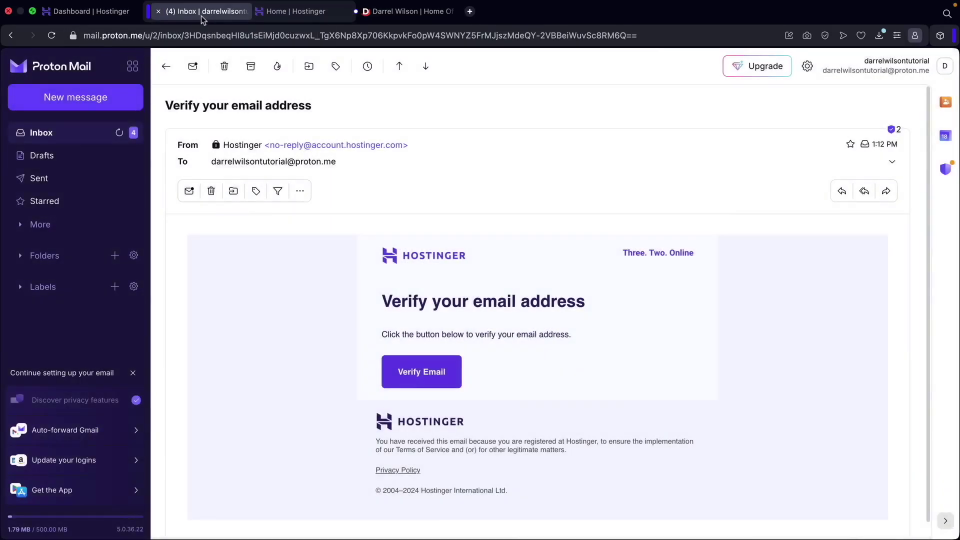
click(60, 136)
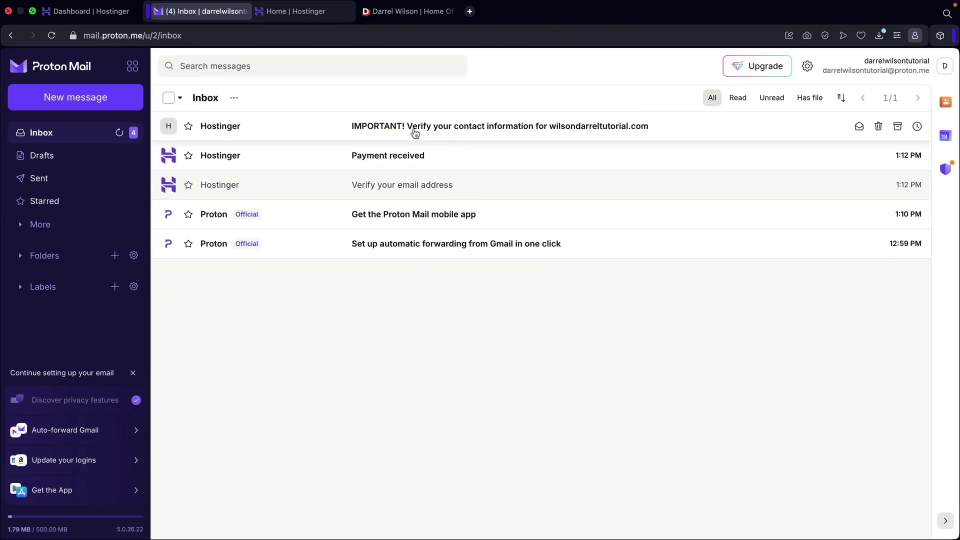
click(522, 131)
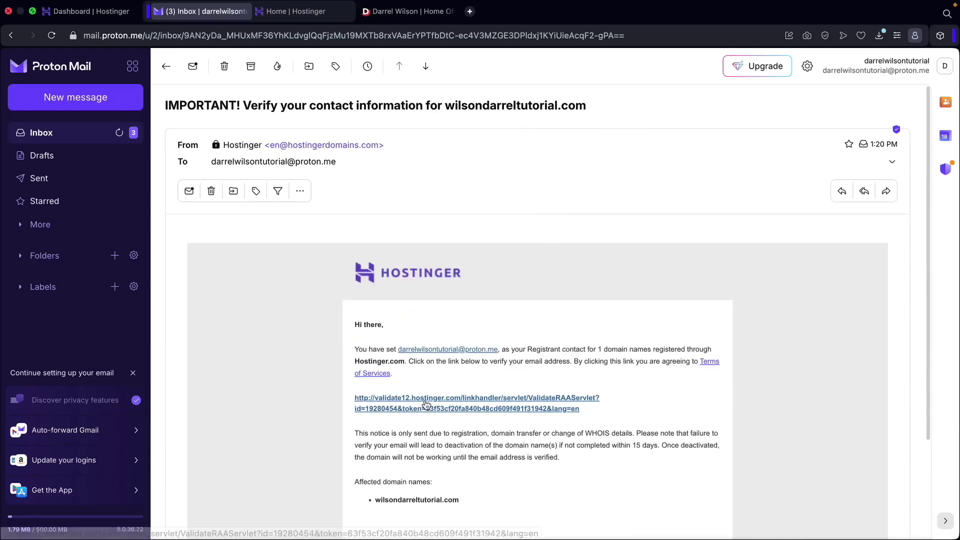
click(427, 398)
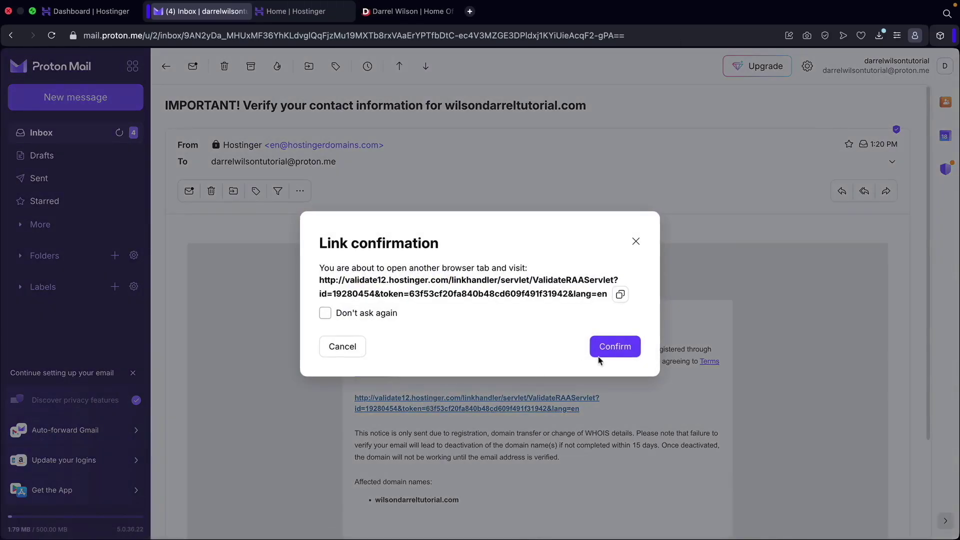
click(622, 349)
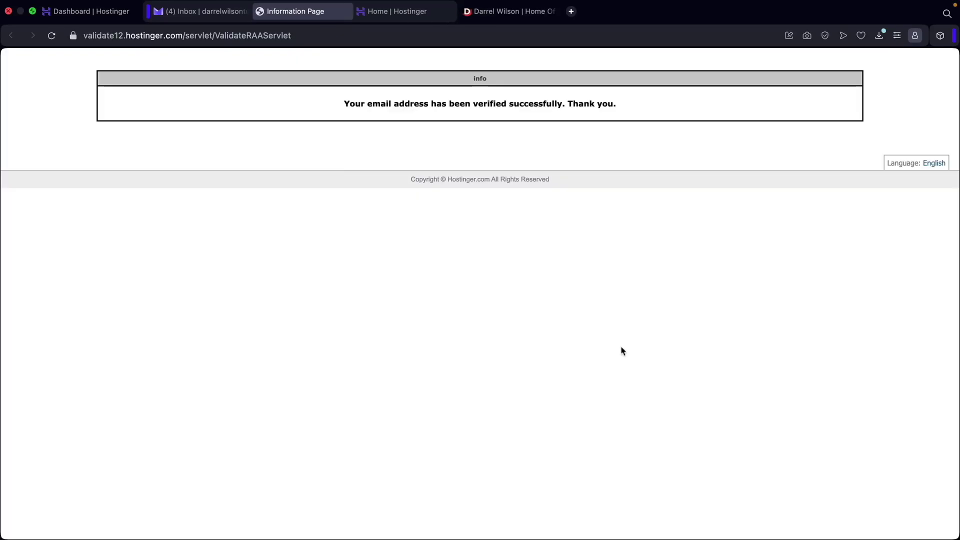
Return to the Hostinger website dashboard and start a WordPress installation for wilsondarreltutorial.com.
click(100, 17)
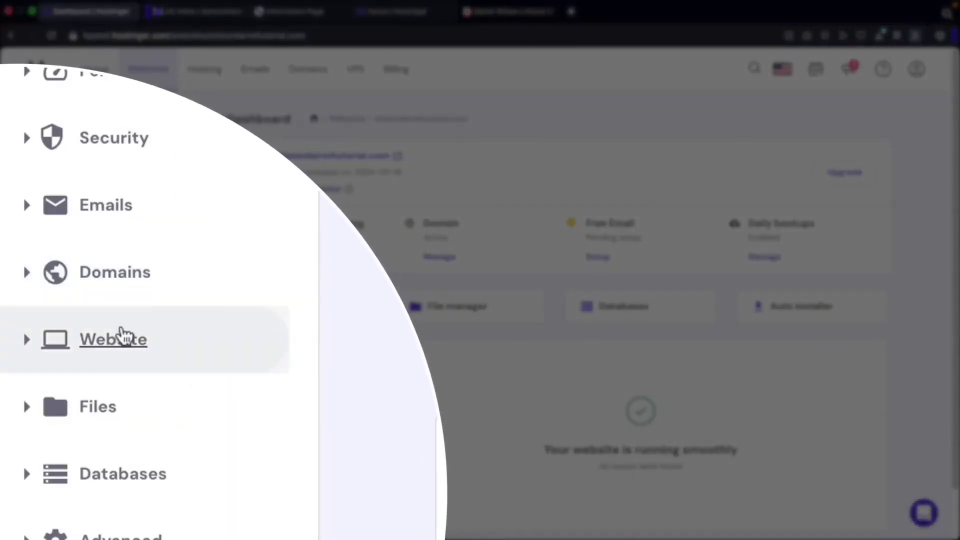
click(122, 336)
scroll(145, 300, down, 2)
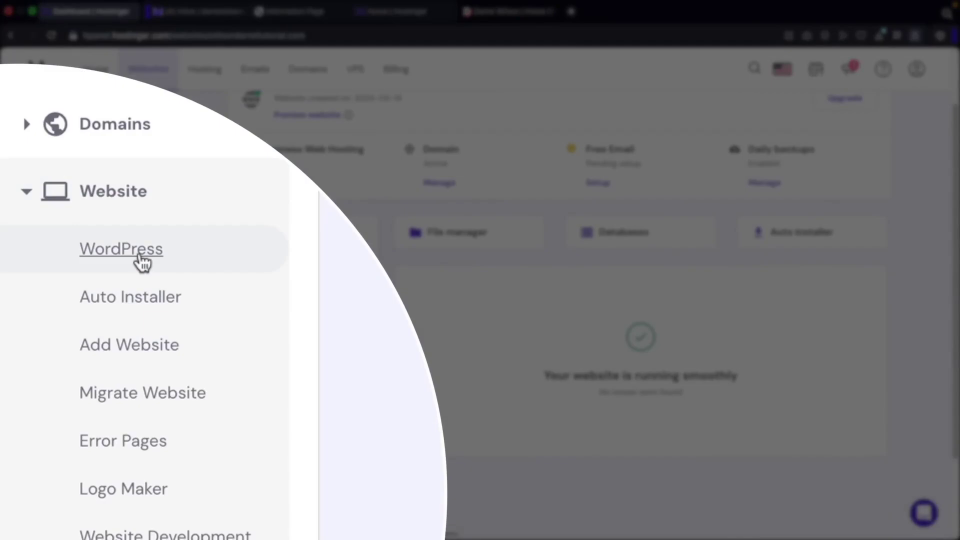
click(141, 261)
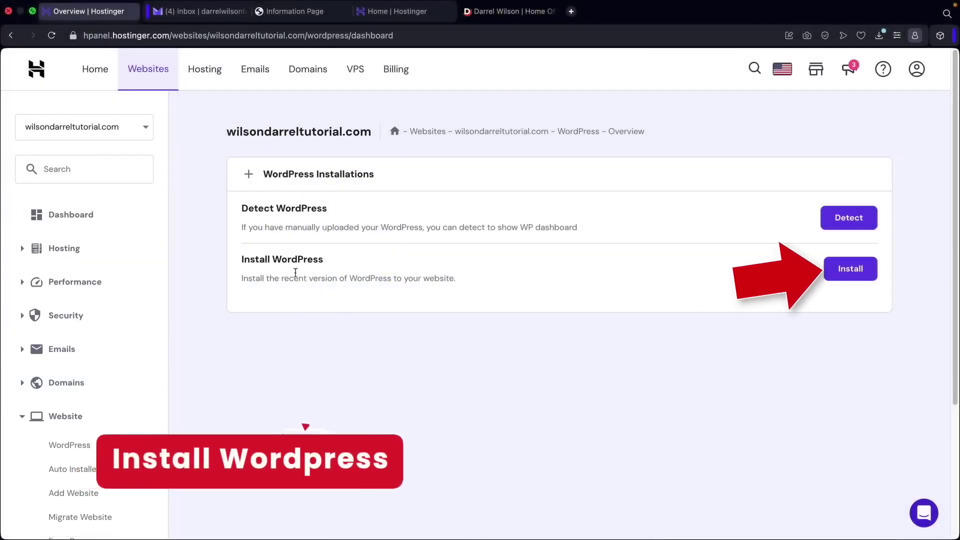
drag(323, 260, 243, 262)
click(242, 261)
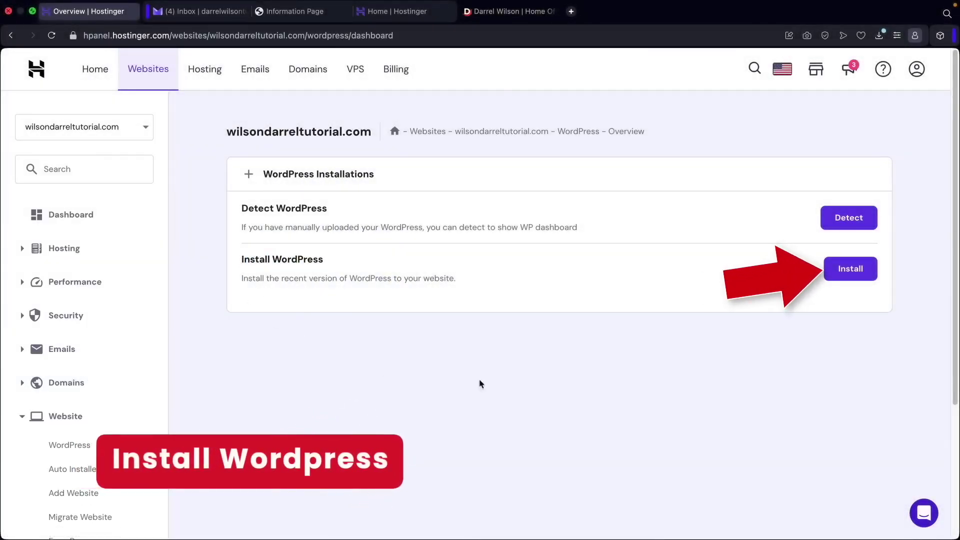
click(852, 273)
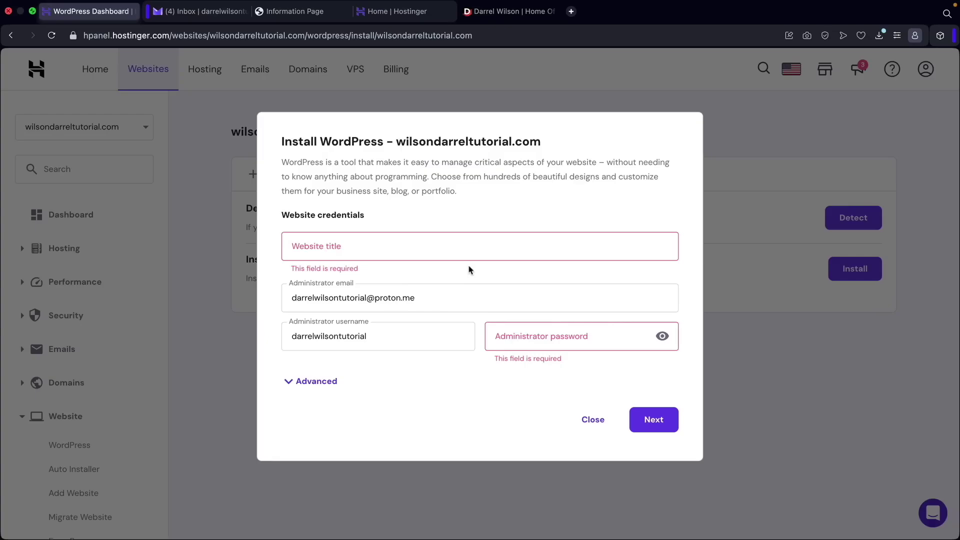
Enter Darrel Wilson Tutorial as the website title for the WordPress installation.
click(388, 250)
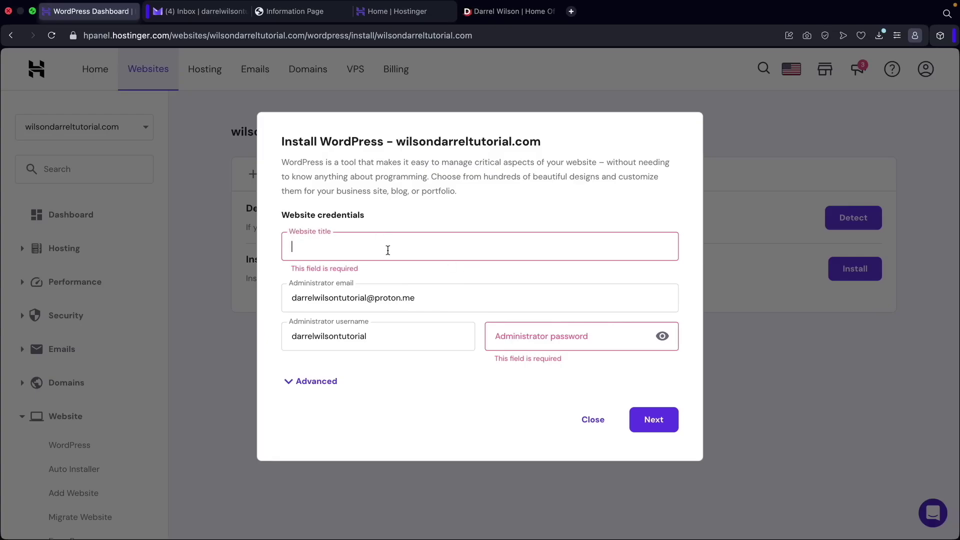
text(Darrel Wilson)
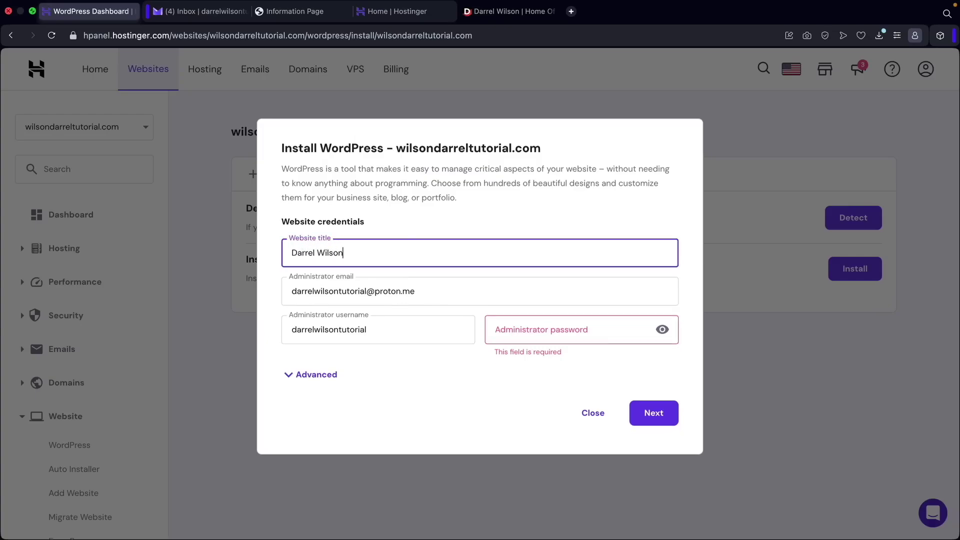
text( Tutorial)
key(Tab)
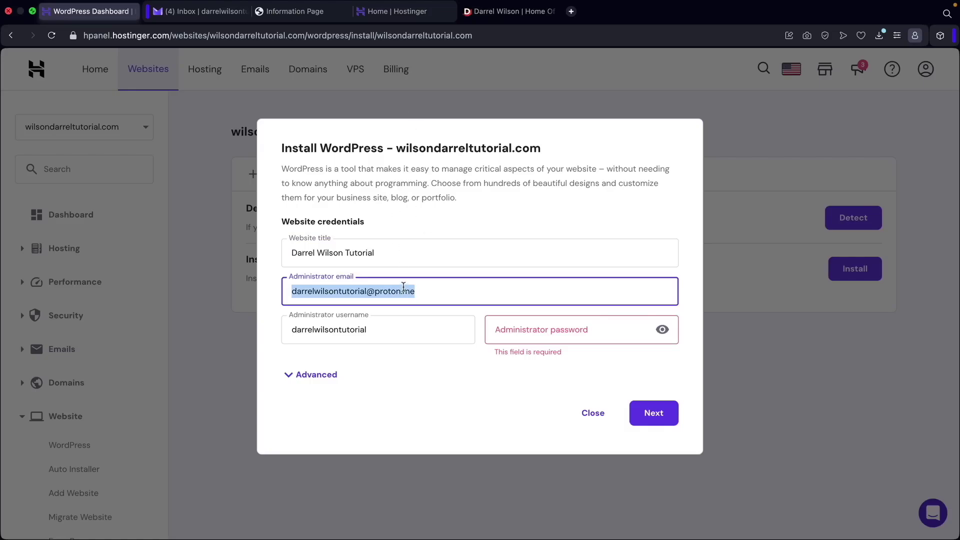
Enter the administrator password and install WordPress 6.4.3 in English with updates only to minor versions.
click(423, 291)
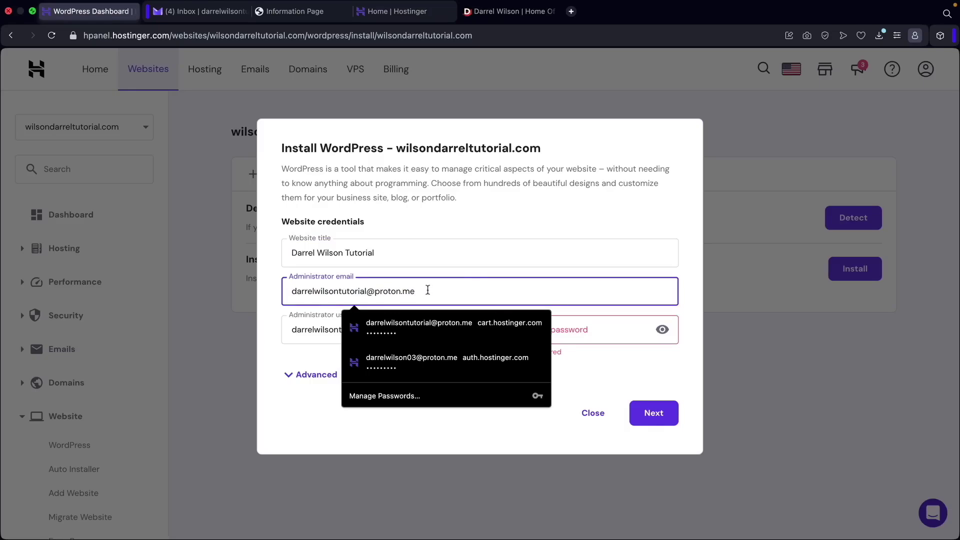
click(328, 330)
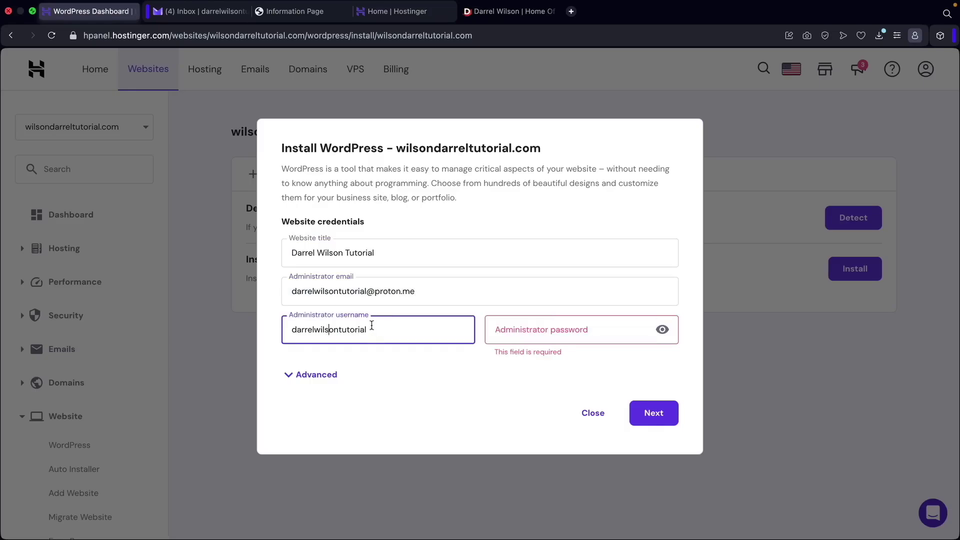
click(515, 330)
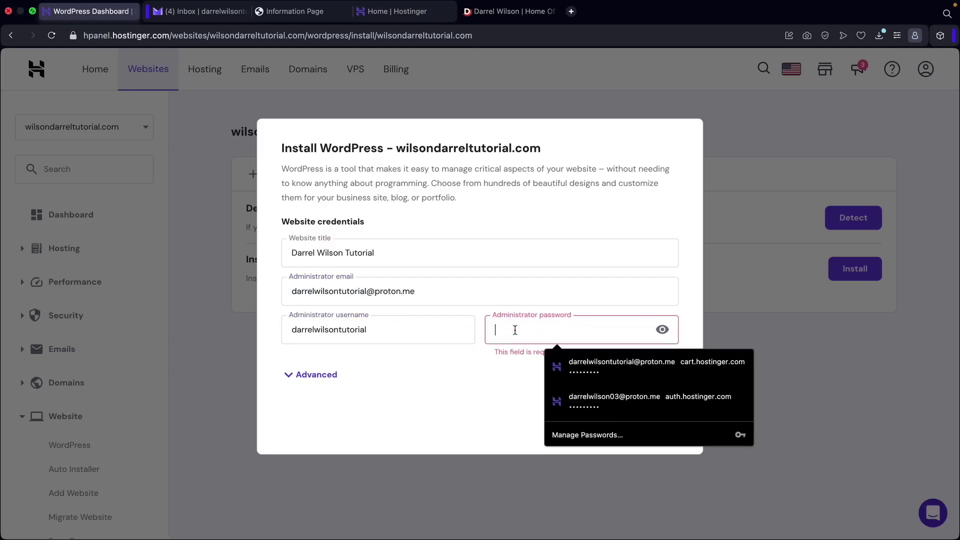
text(•••••••••)
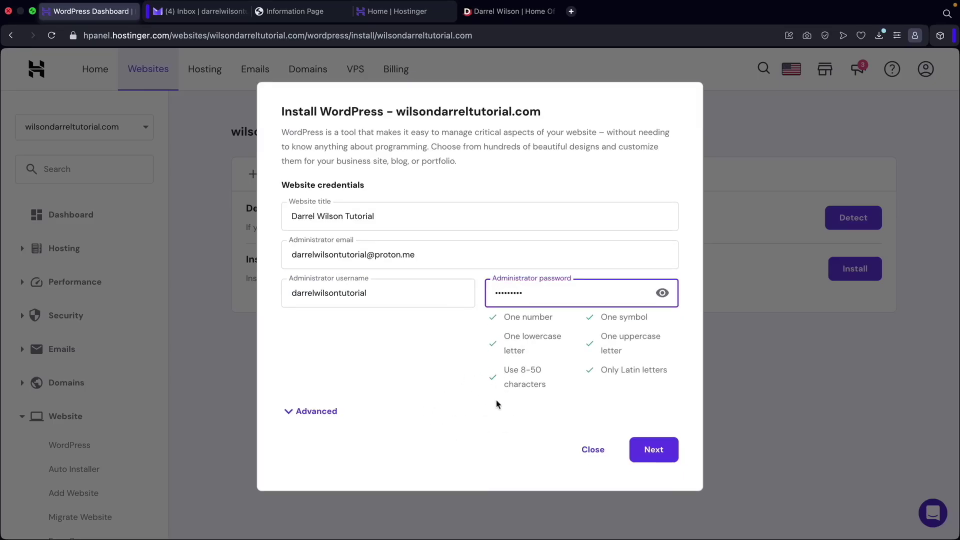
click(660, 456)
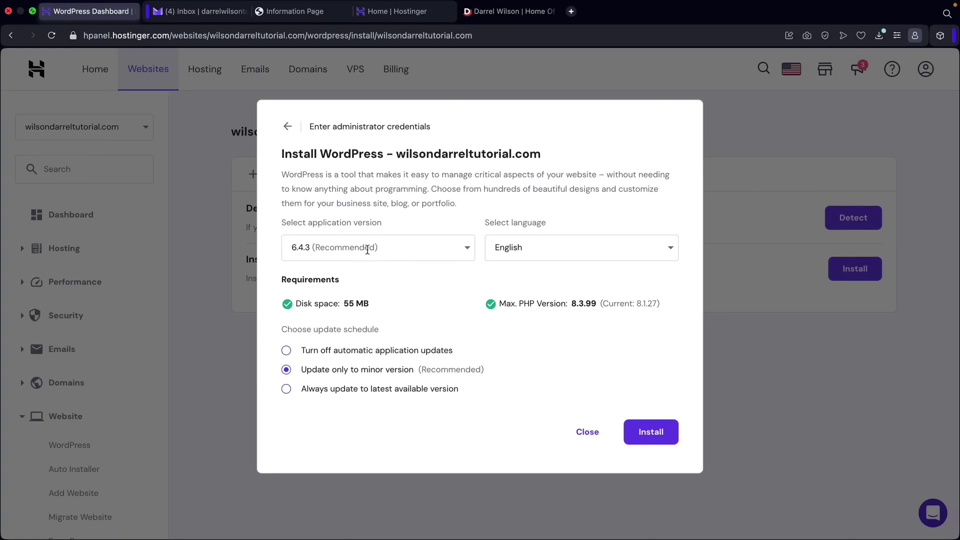
click(659, 440)
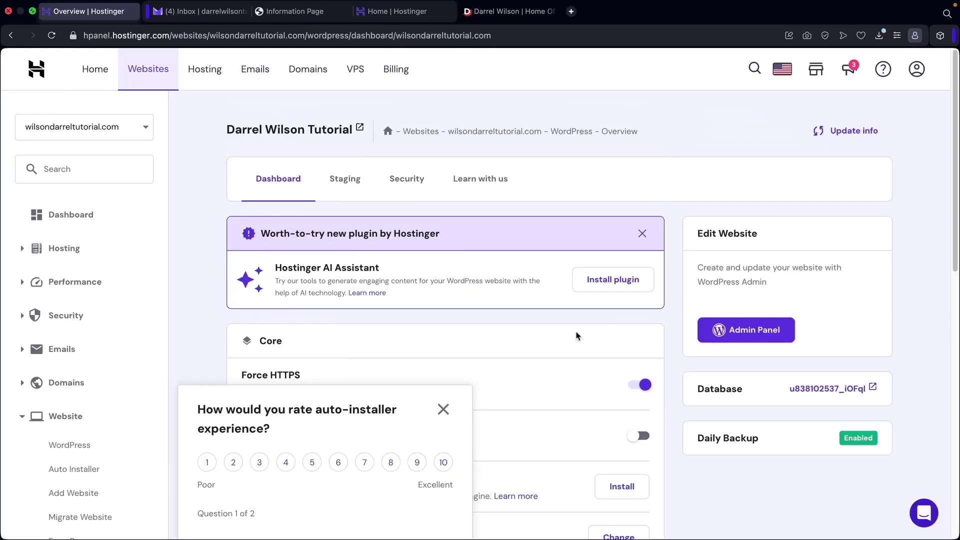
Dismiss the auto-installer survey and open the Dashboard in the site's WordPress admin area.
click(443, 410)
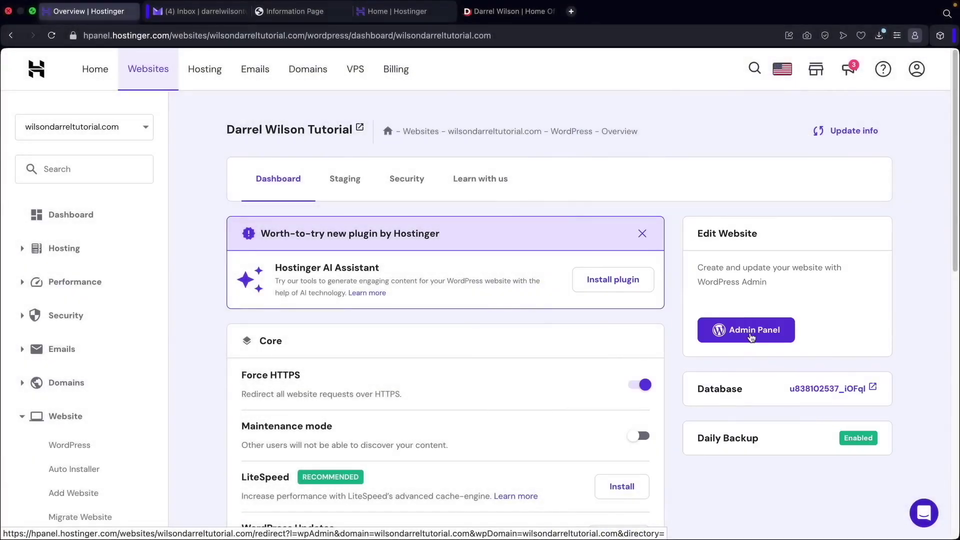
click(745, 331)
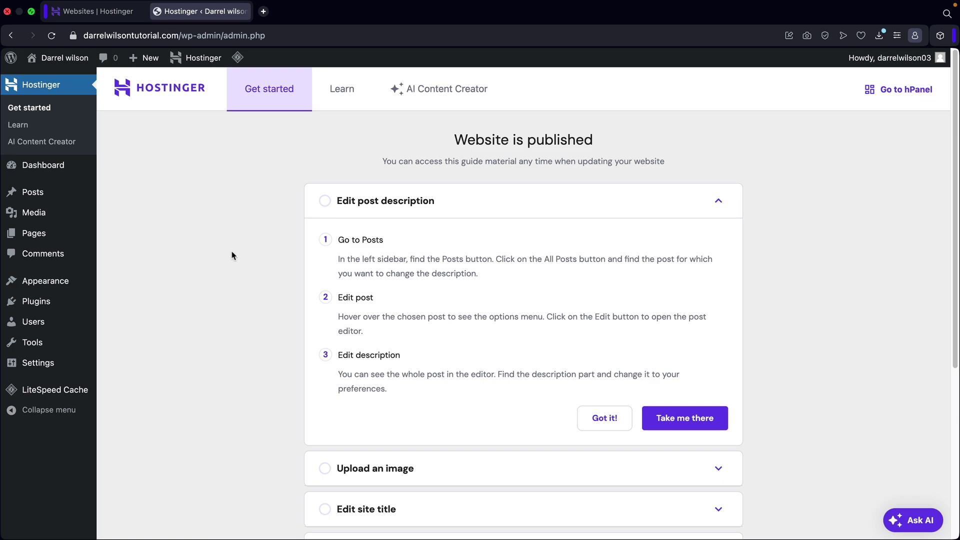
click(46, 170)
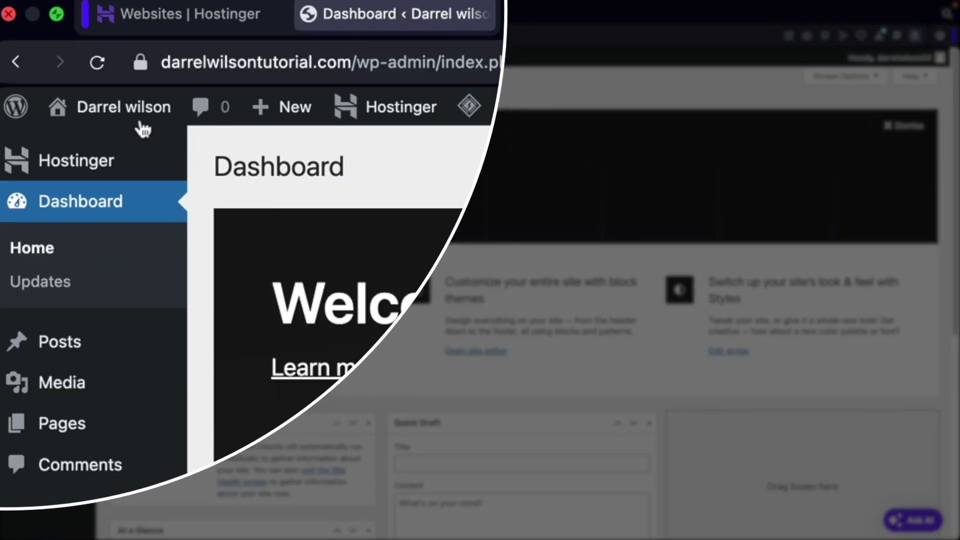
Visit the live site, look through its homepage down to the footer, and return to the WordPress dashboard.
mouse_move(64, 61)
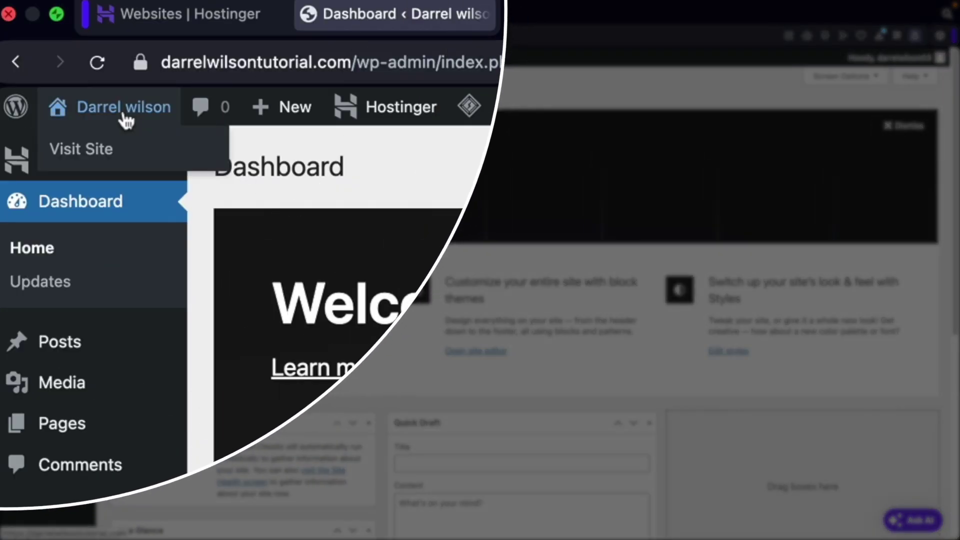
click(98, 155)
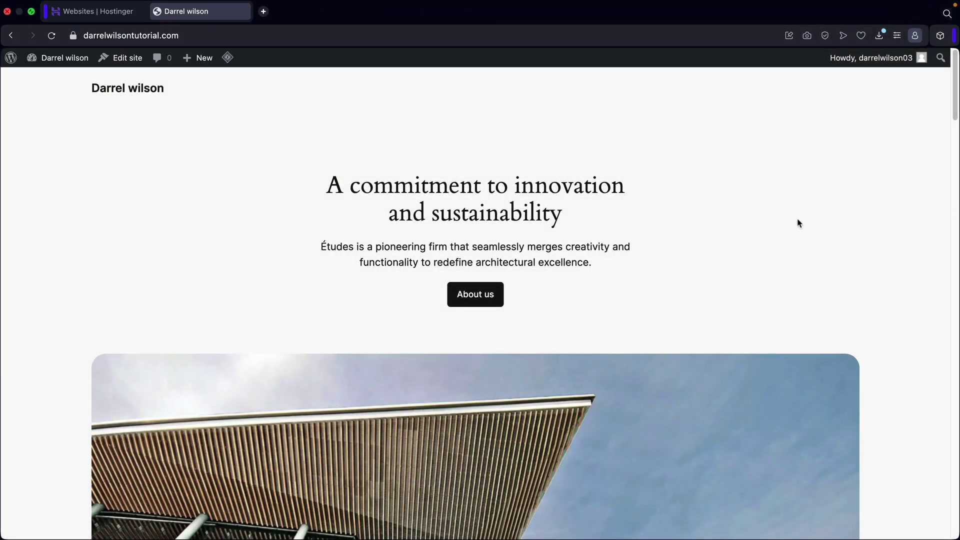
scroll(797, 215, down, 9)
scroll(796, 209, down, 10)
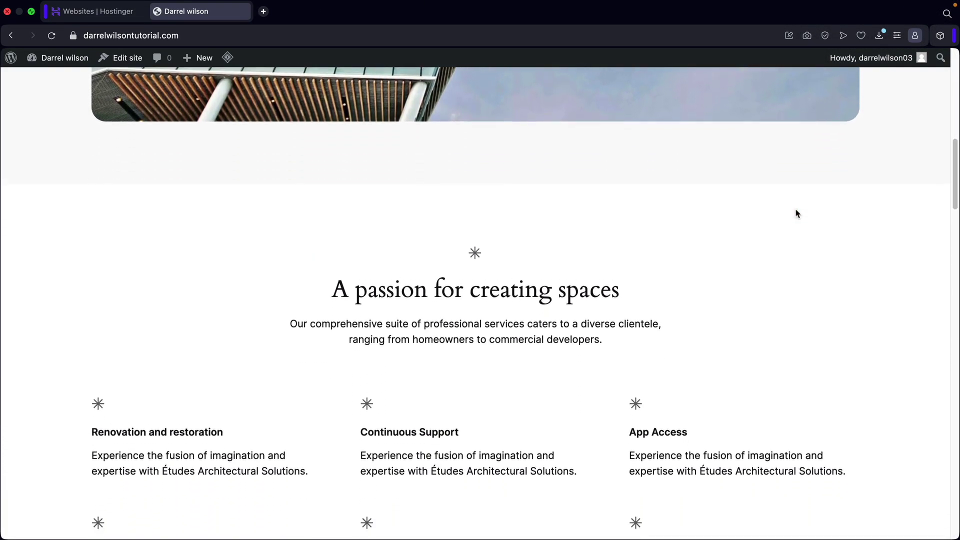
scroll(788, 214, down, 16)
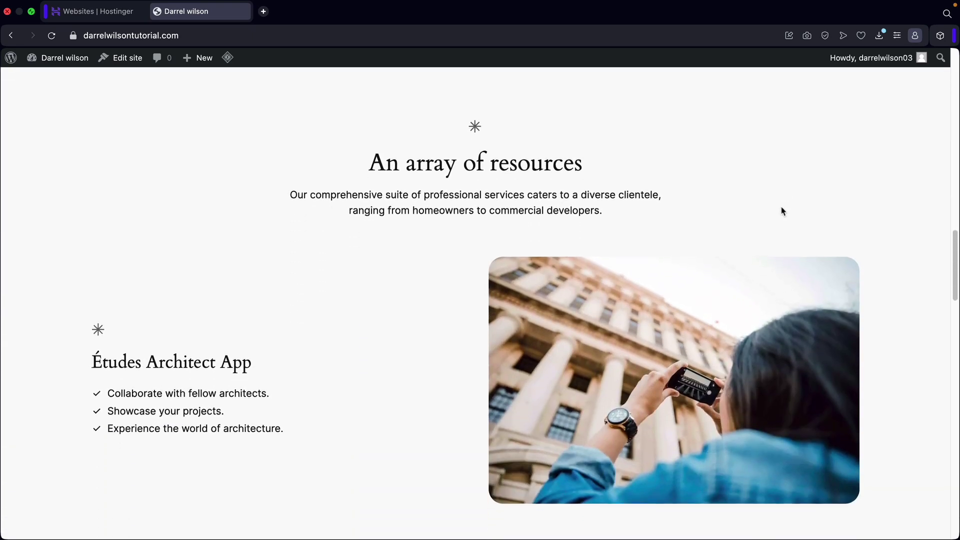
scroll(577, 263, down, 18)
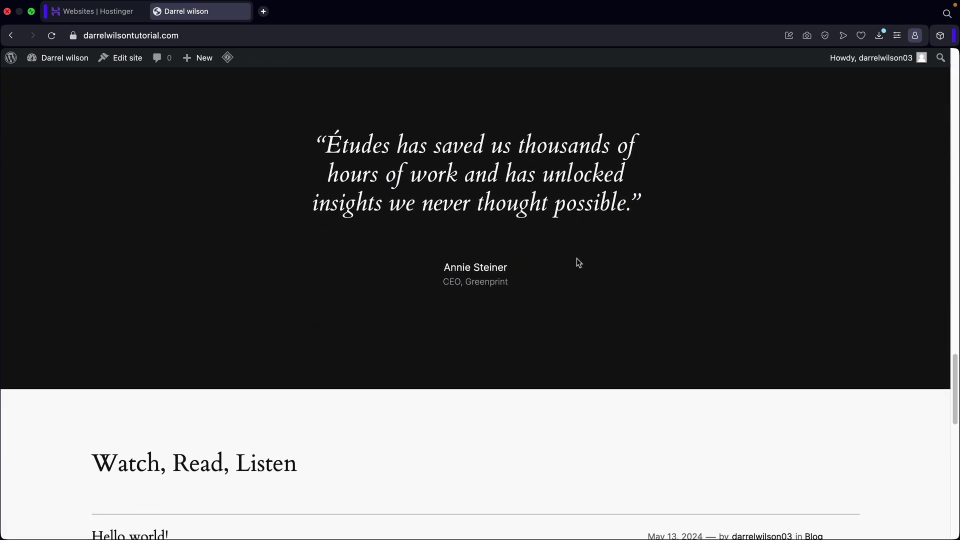
scroll(576, 265, up, 20)
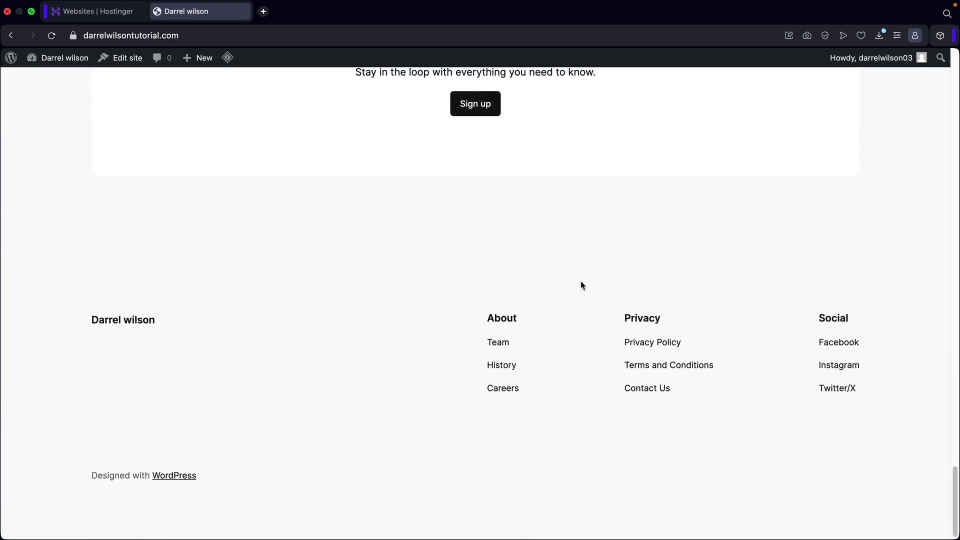
scroll(580, 280, up, 20)
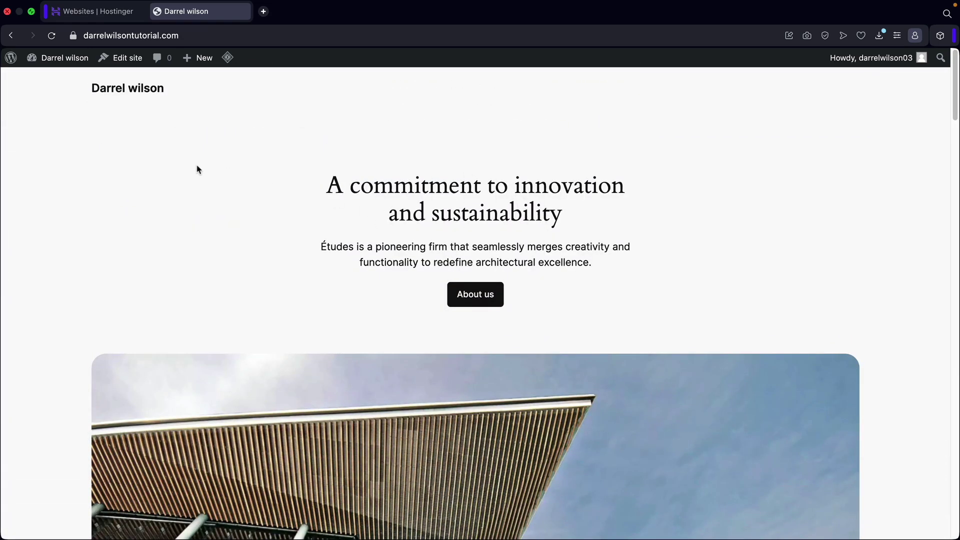
mouse_move(60, 59)
click(59, 83)
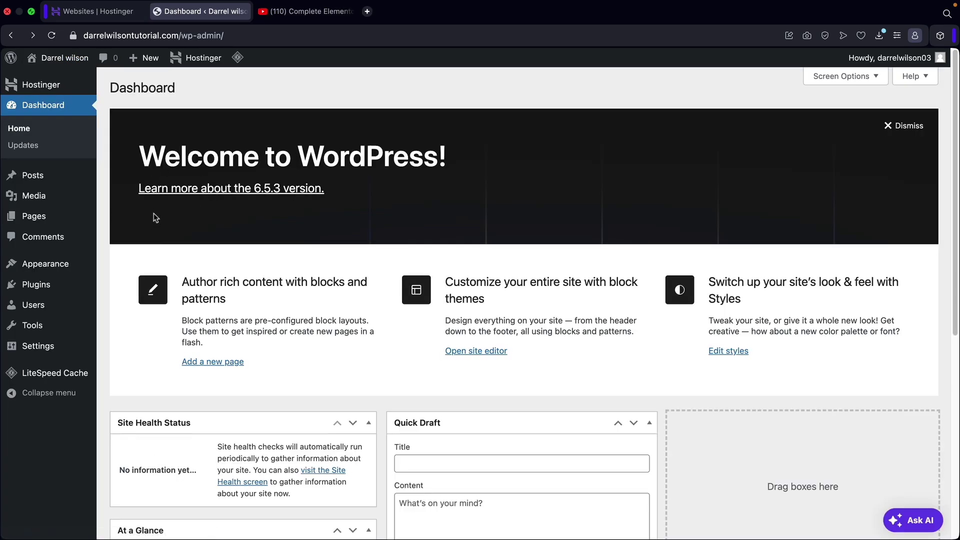
Check the Elementor and WordPress tutorial on YouTube, and switch to Hostinger to look through the websites list.
click(290, 12)
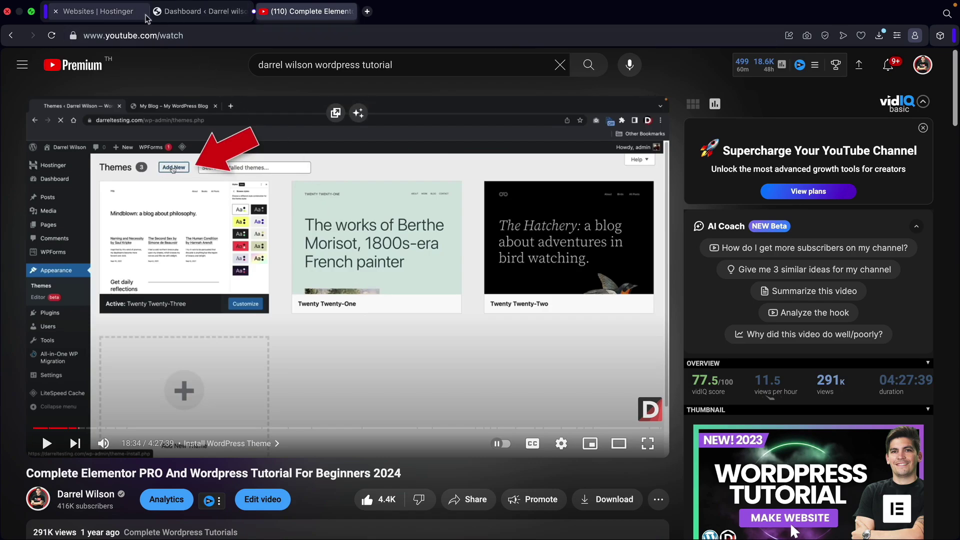
click(112, 15)
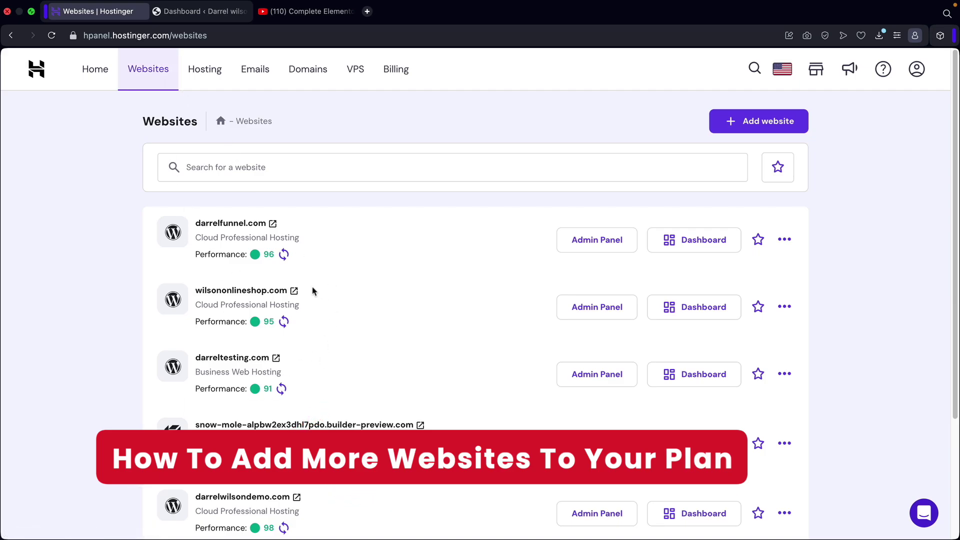
scroll(338, 319, down, 3)
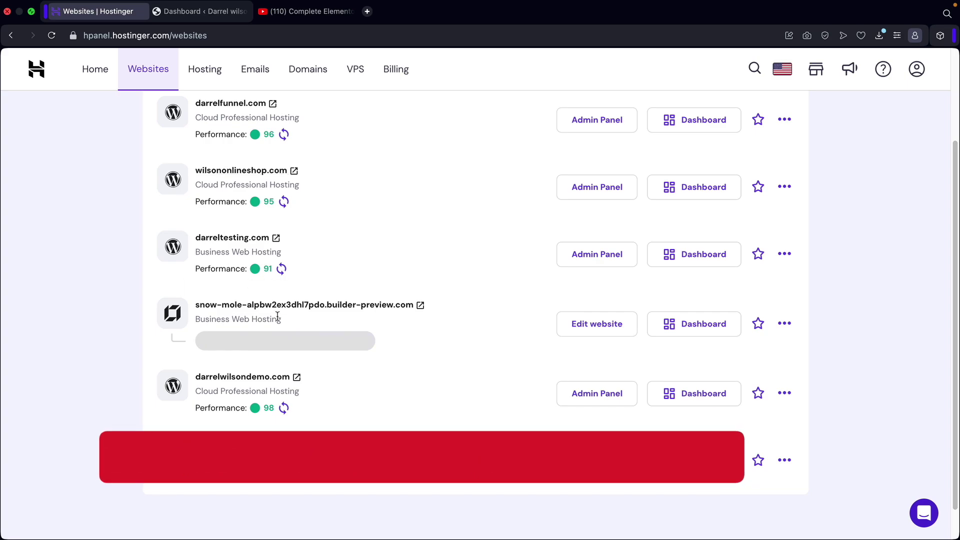
scroll(303, 348, down, 1)
scroll(302, 348, up, 3)
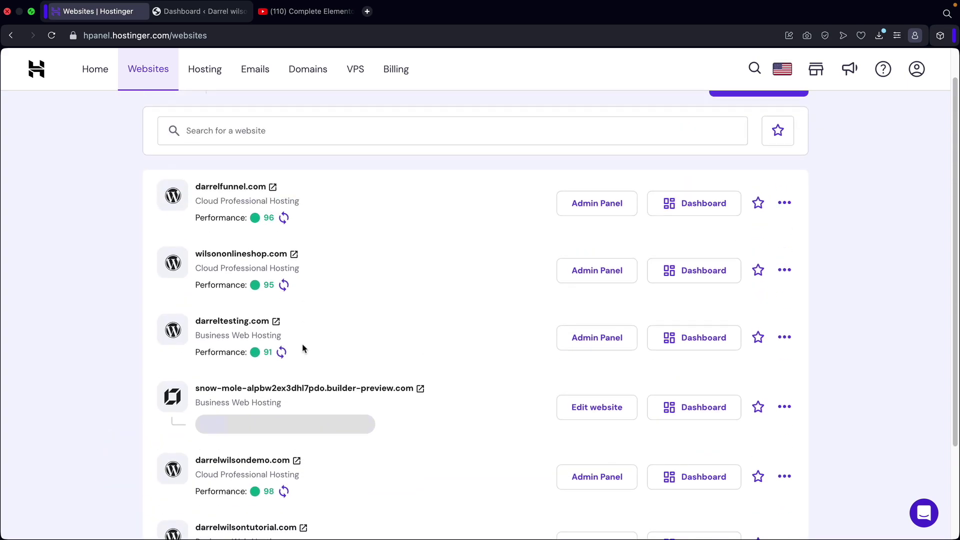
scroll(303, 348, up, 1)
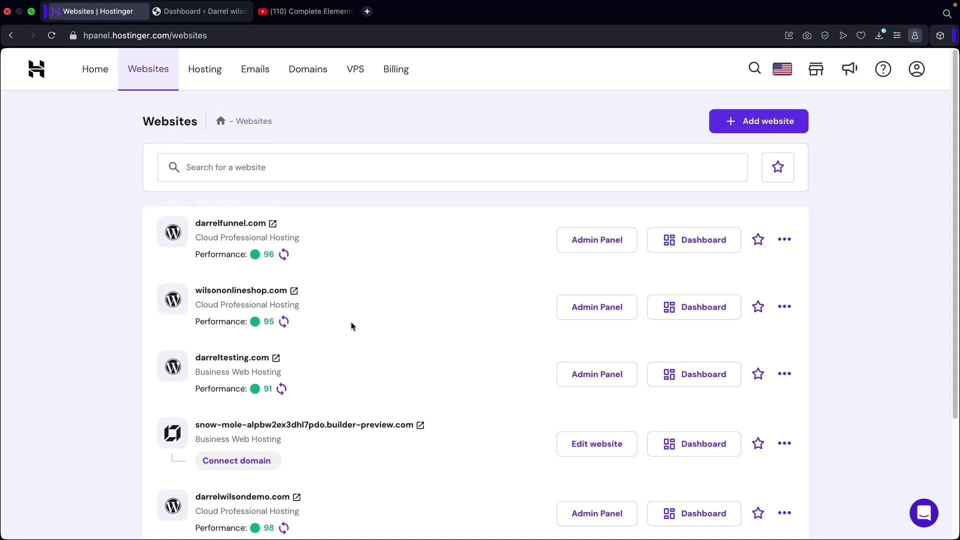
Start adding a new WordPress website under the Cloud Professional Hosting plan of darrelwilsondemo.com.
click(756, 127)
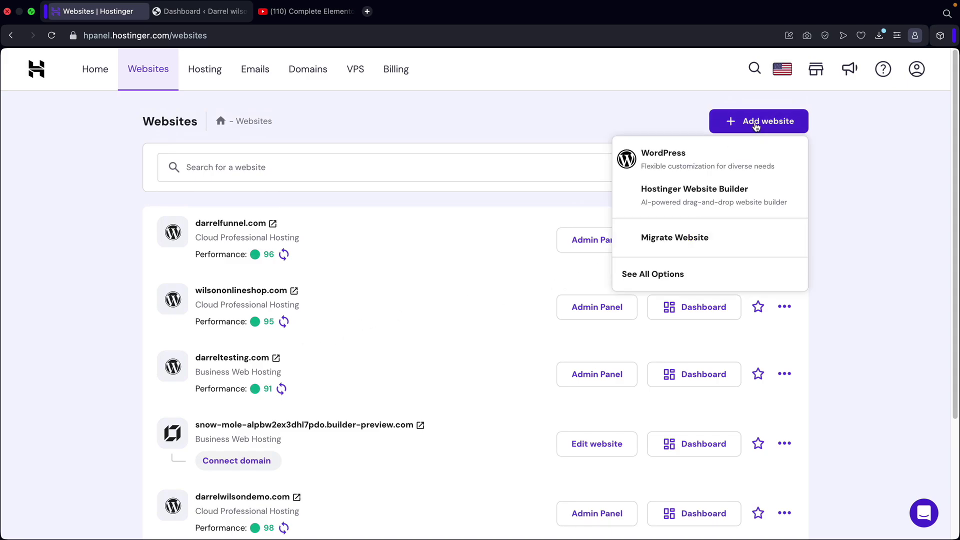
click(672, 164)
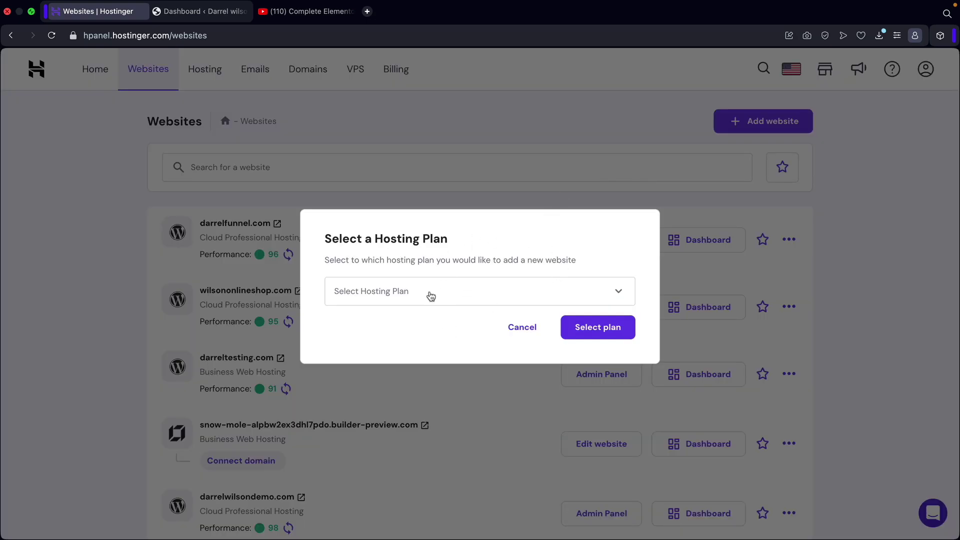
click(431, 295)
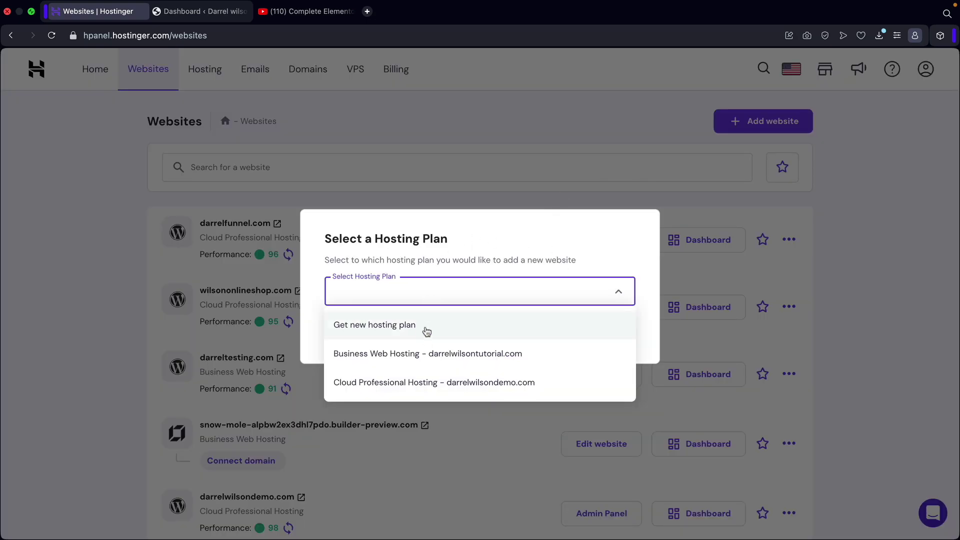
click(425, 378)
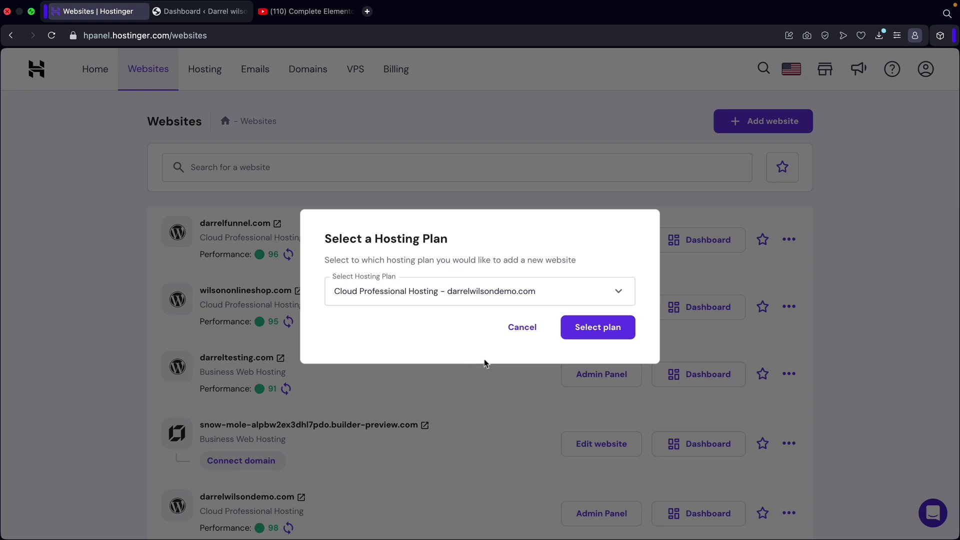
click(603, 333)
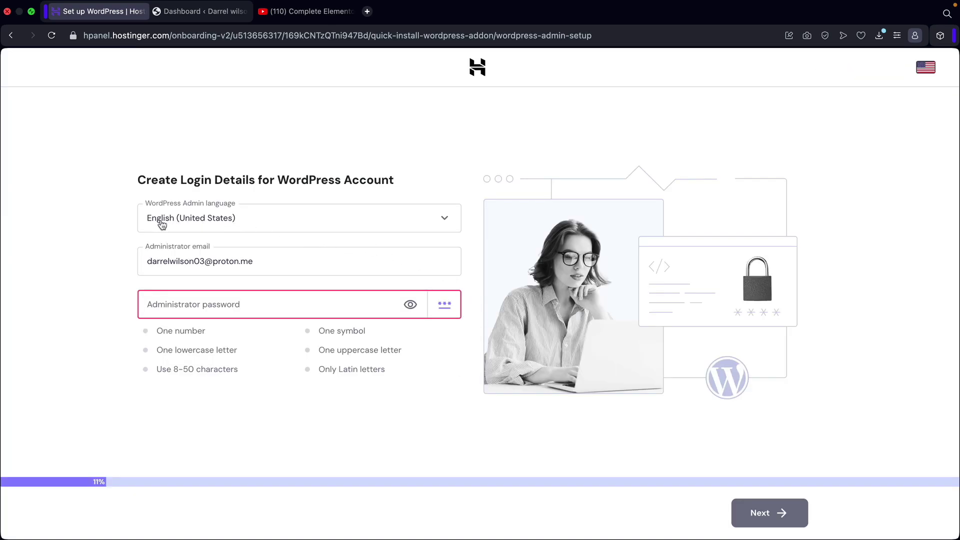
Enter the WordPress administrator password for the new website and continue the setup.
click(186, 306)
key(super+v)
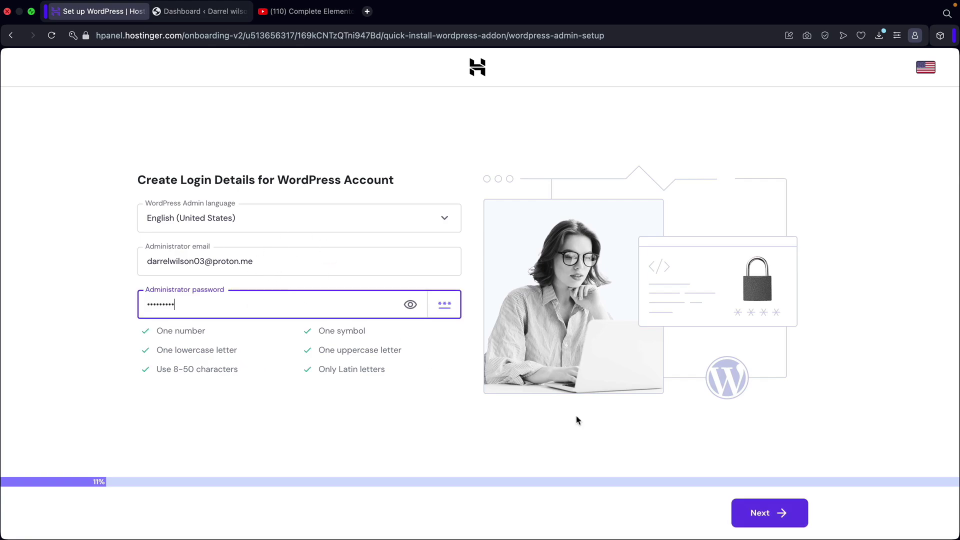
click(768, 515)
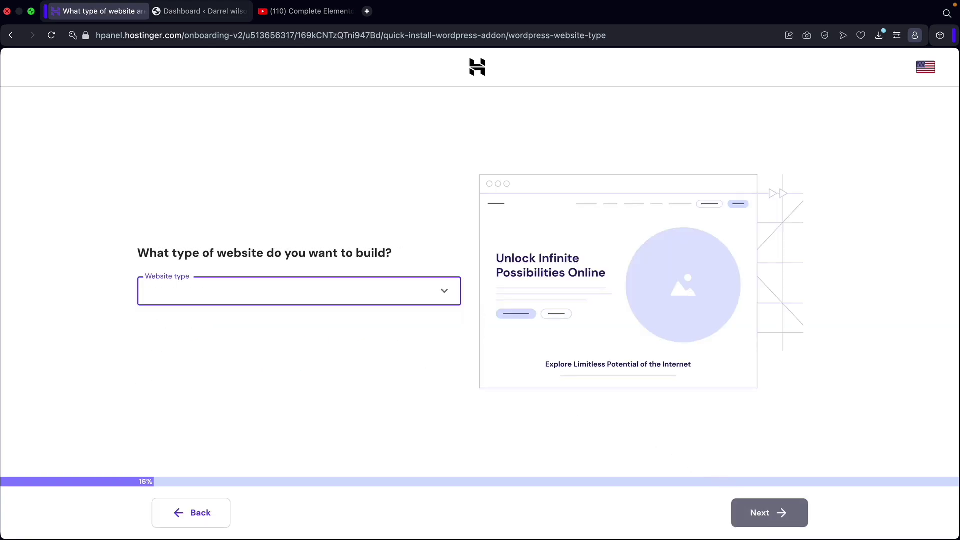
Choose Online business card as the type of website to build.
click(442, 294)
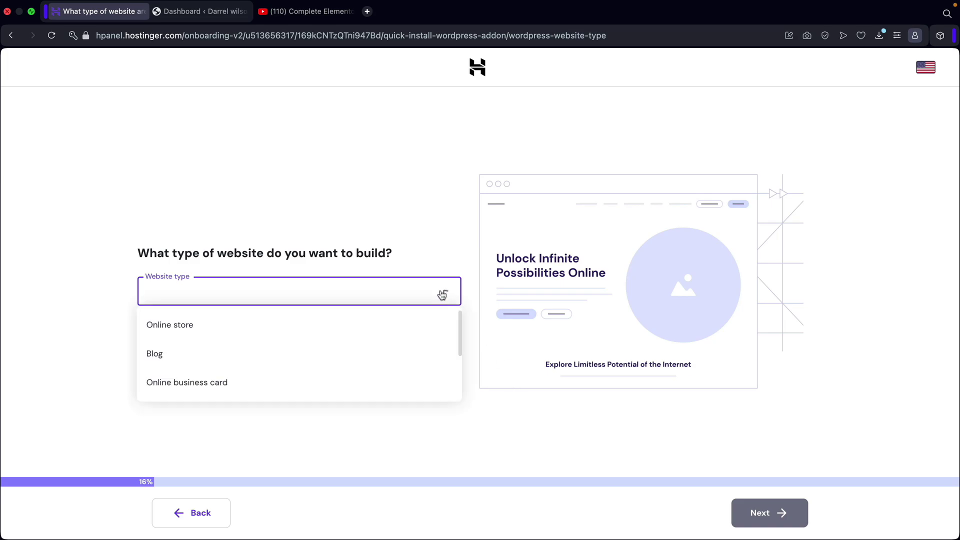
scroll(254, 360, down, 3)
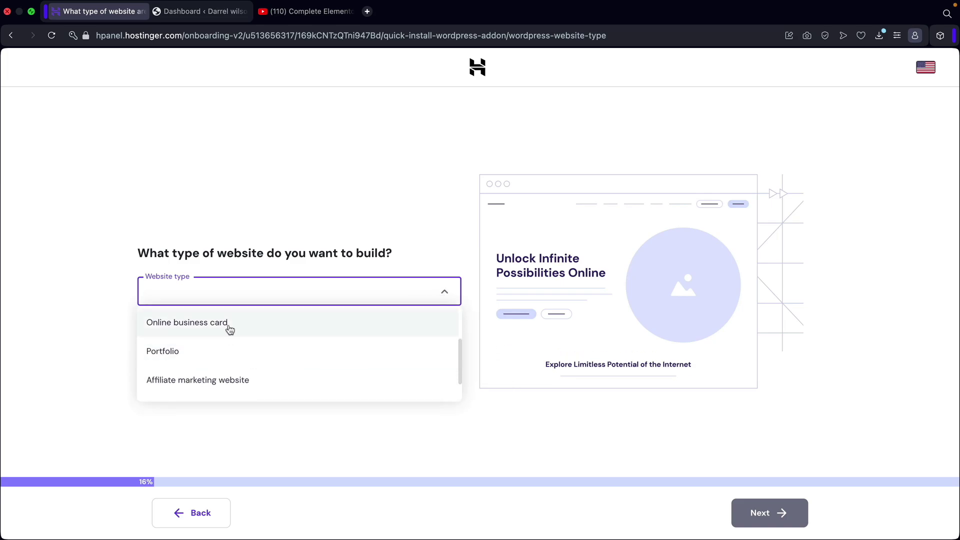
click(227, 328)
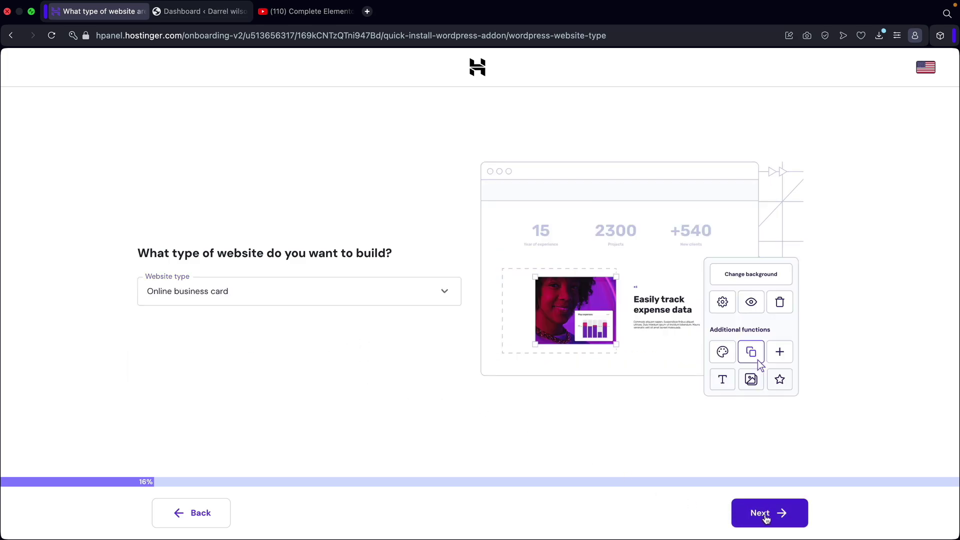
Choose Standard themes as the starting point for the Online business card site and skip picking a theme.
click(765, 518)
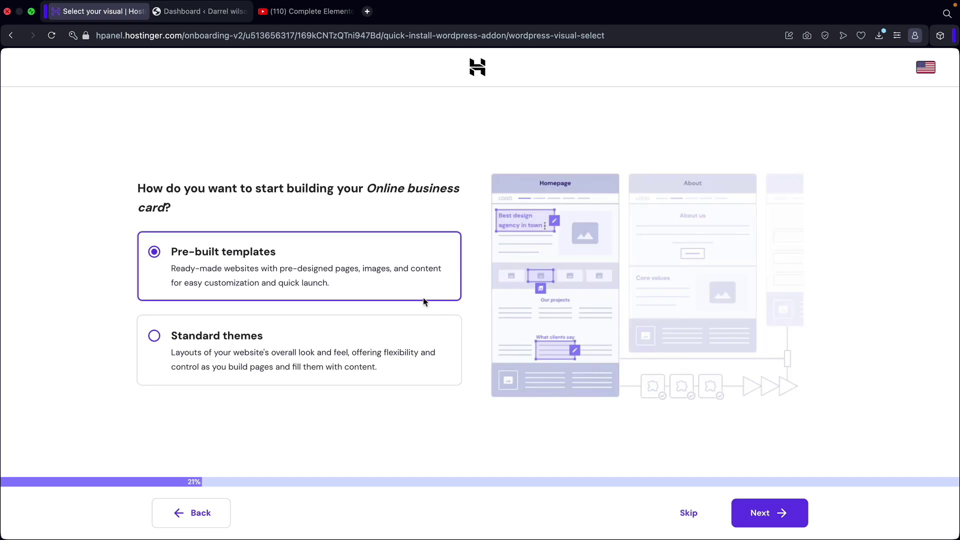
click(226, 336)
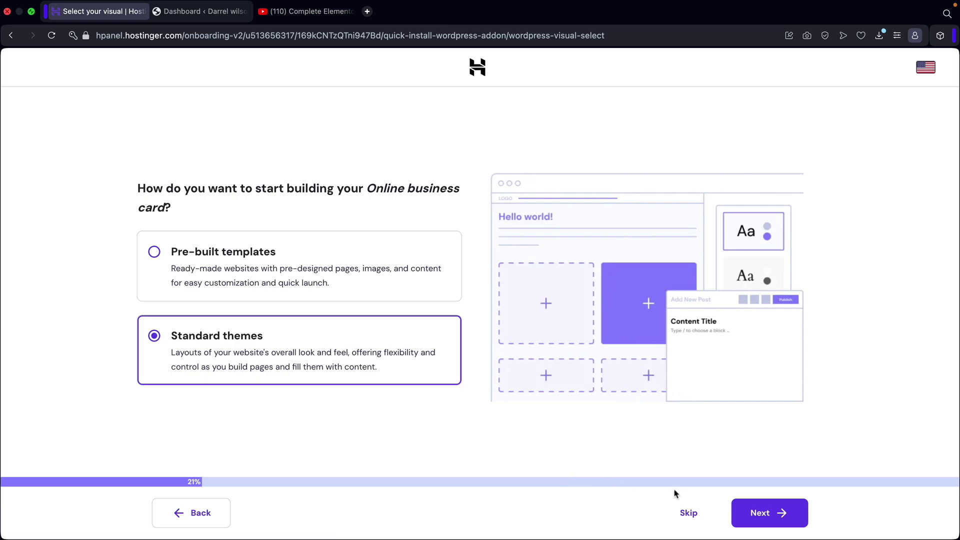
click(776, 518)
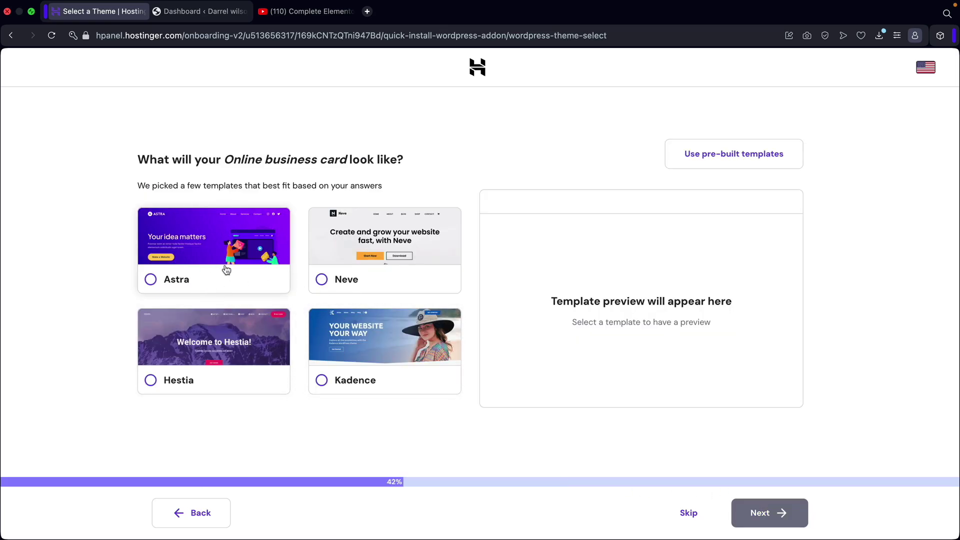
click(690, 515)
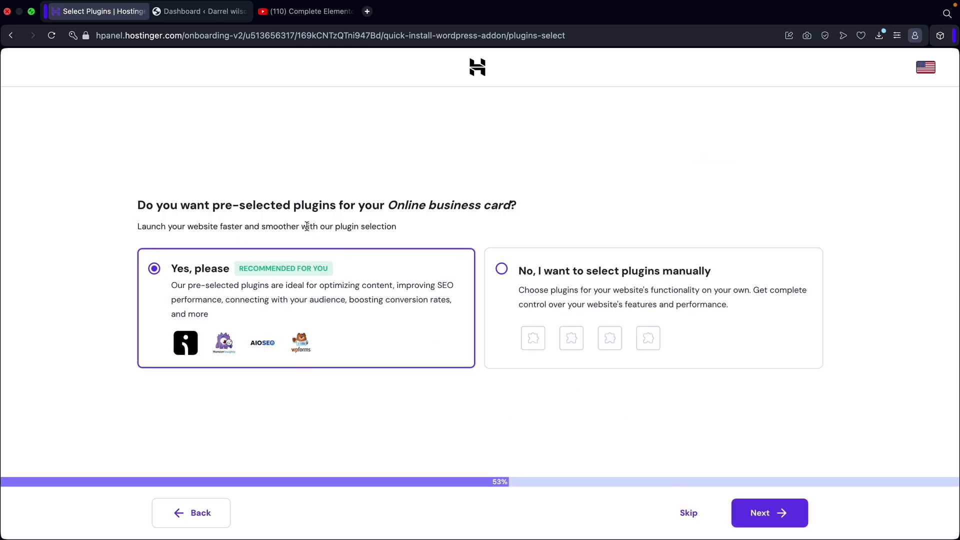
Opt to select plugins manually, and skip both the plugin selection and the AI content generation.
click(501, 270)
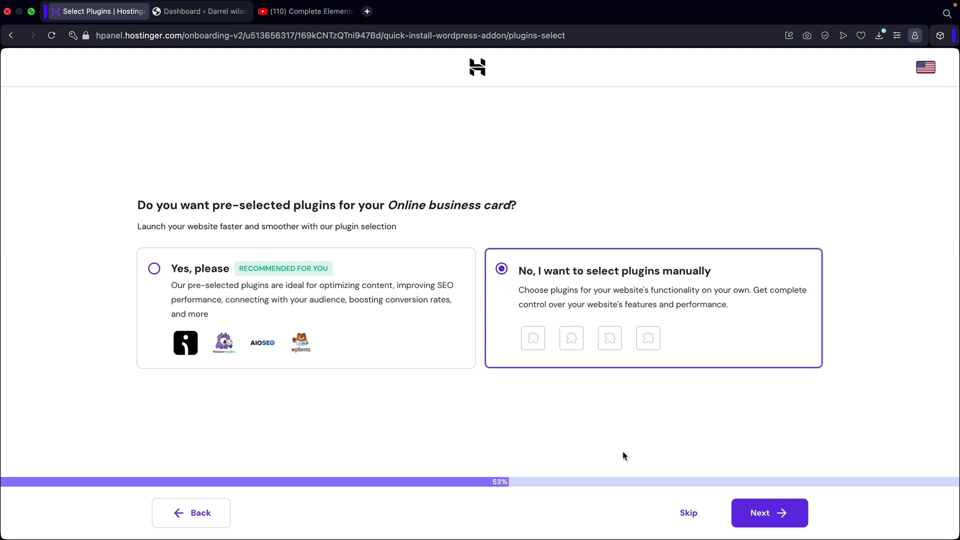
click(764, 513)
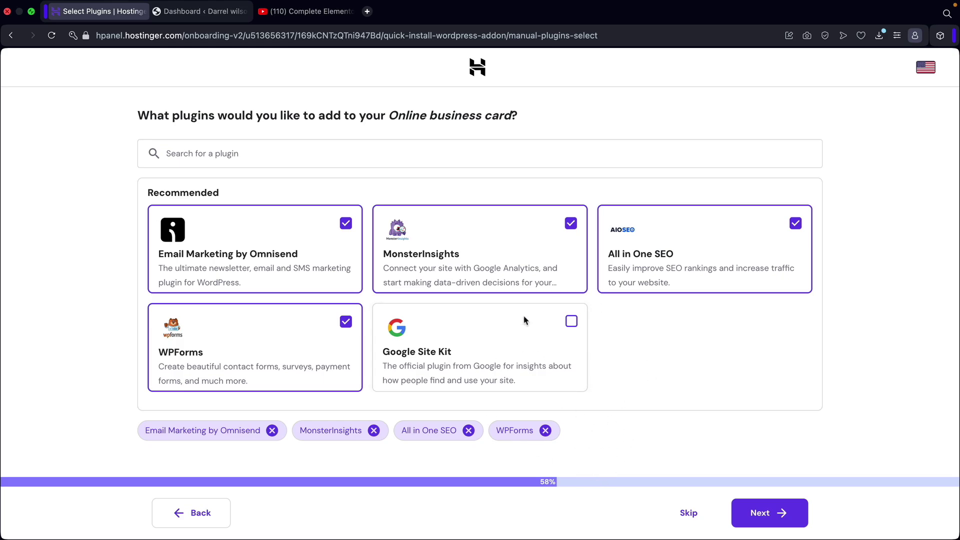
click(689, 513)
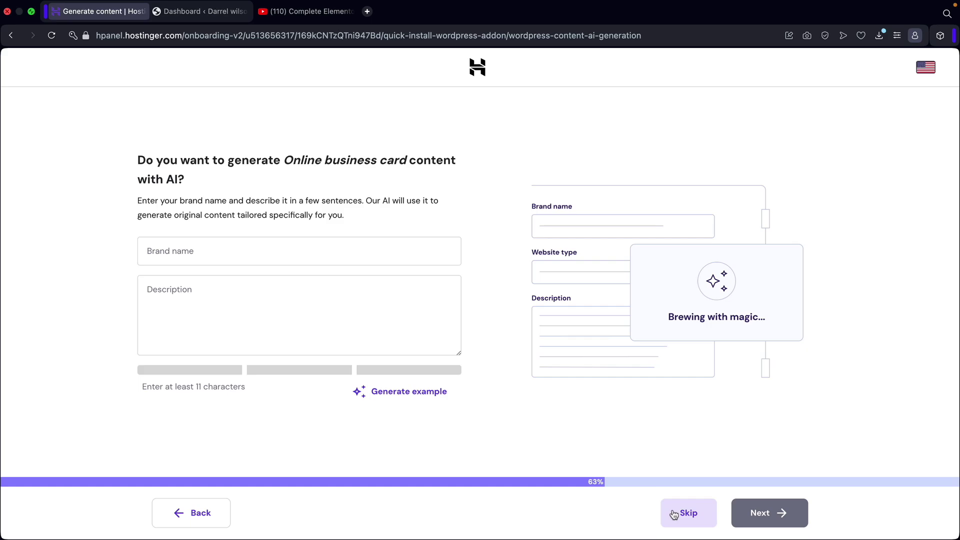
click(694, 515)
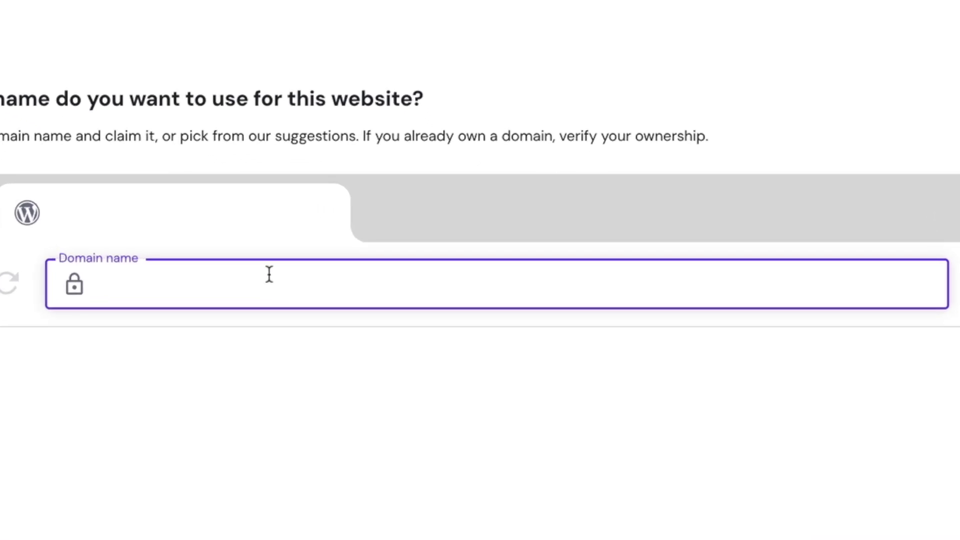
Enter darrelwilsontutorial2.com as the new website's domain name, pick the matching suggestion and continue.
text(darrelwilson)
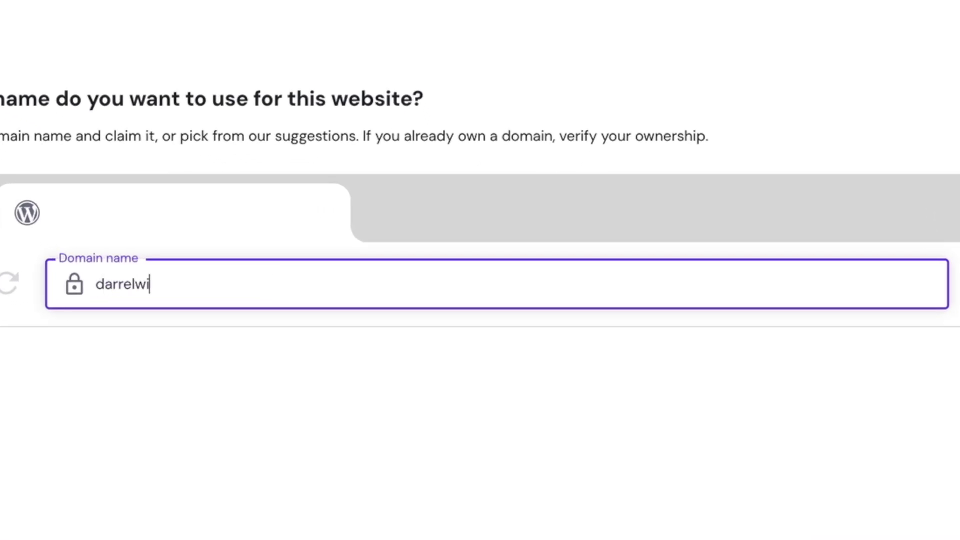
text(tutorial2.com)
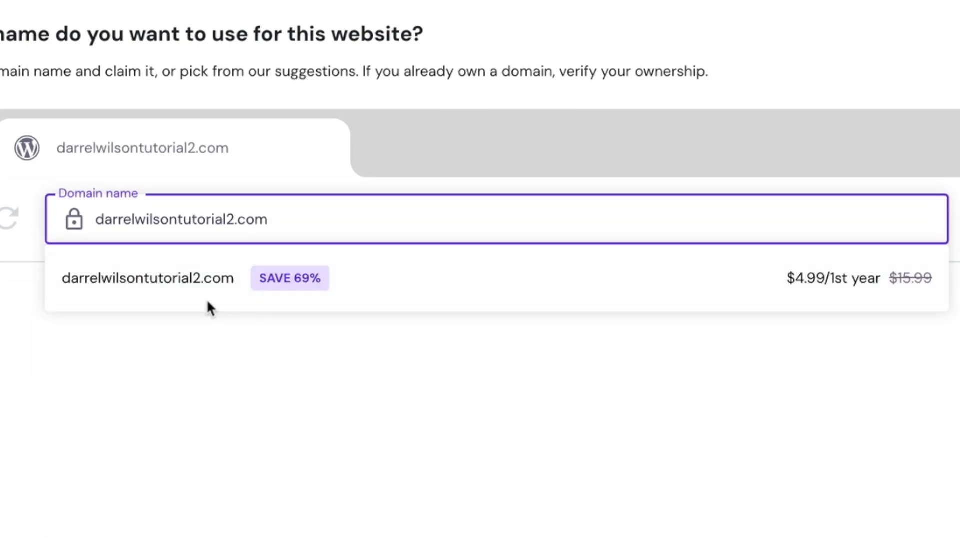
click(173, 288)
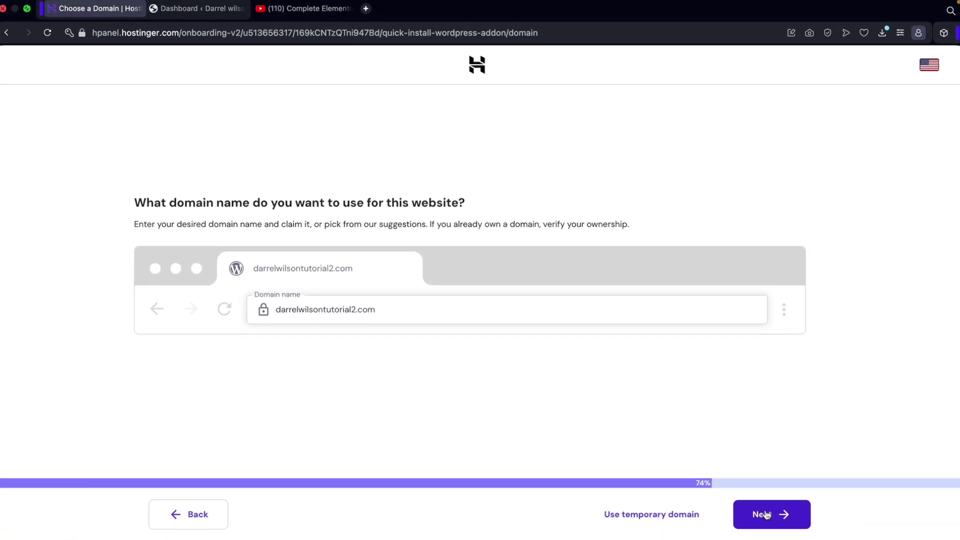
click(766, 515)
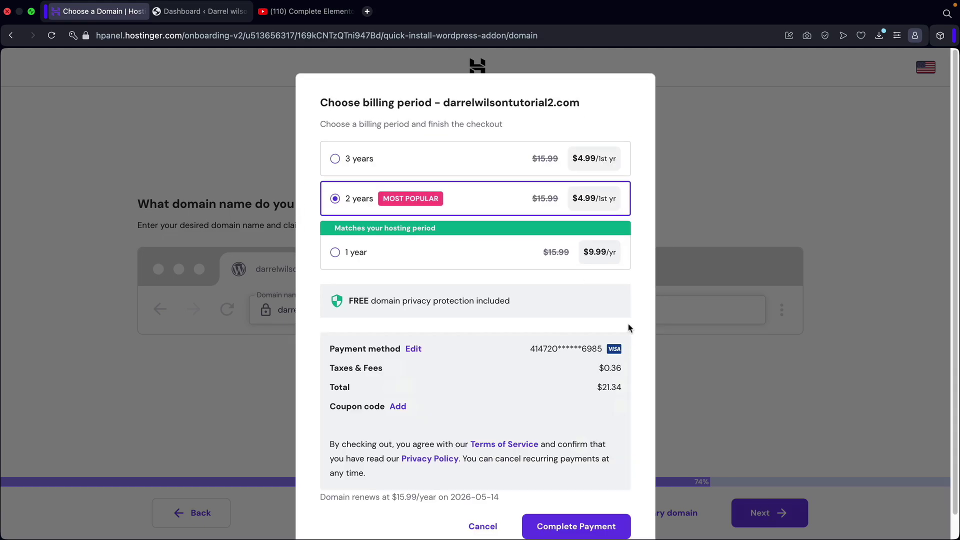
Buy the domain for a 1 year billing period and finish its registration with the saved contact details.
click(355, 254)
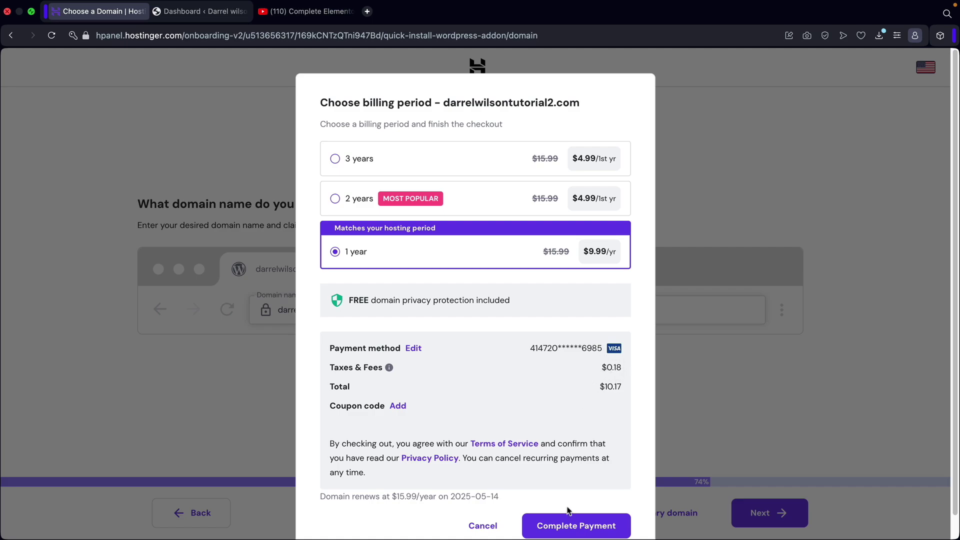
click(575, 529)
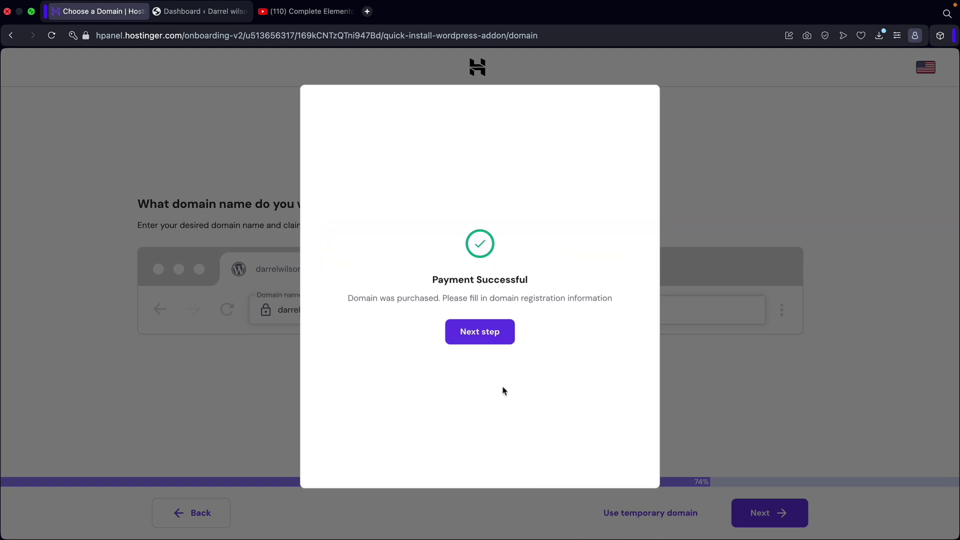
click(484, 334)
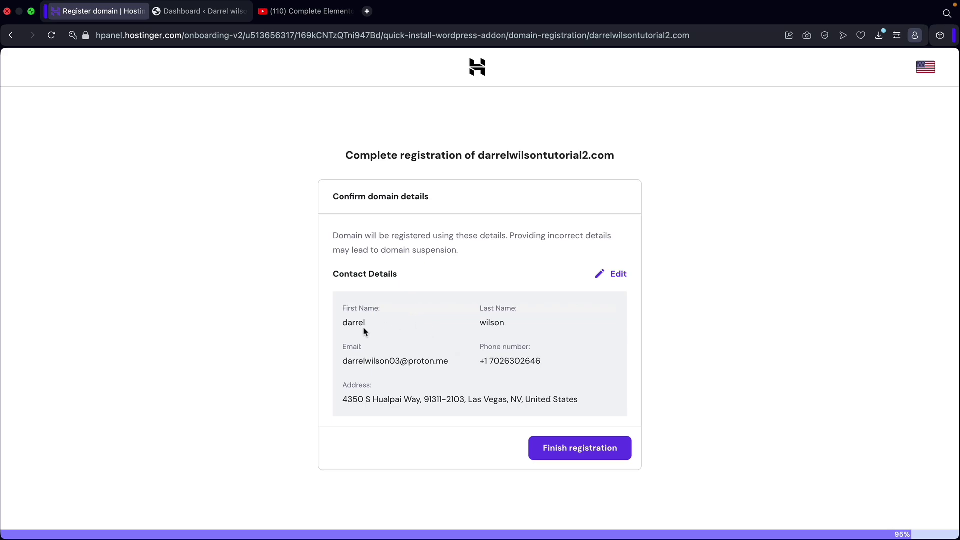
click(569, 450)
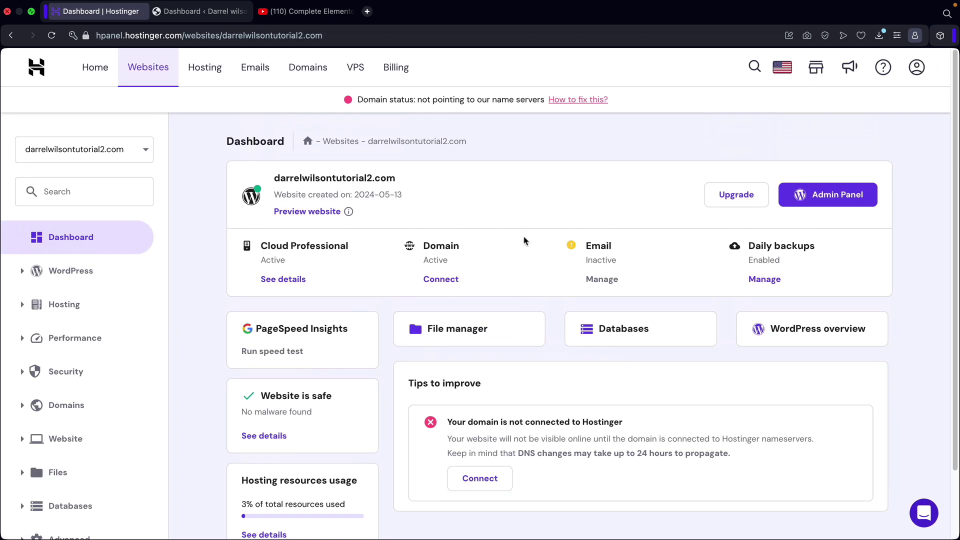
Connect the new domain automatically to the Hostinger nameservers from the website's dashboard.
scroll(480, 425, down, 2)
click(484, 422)
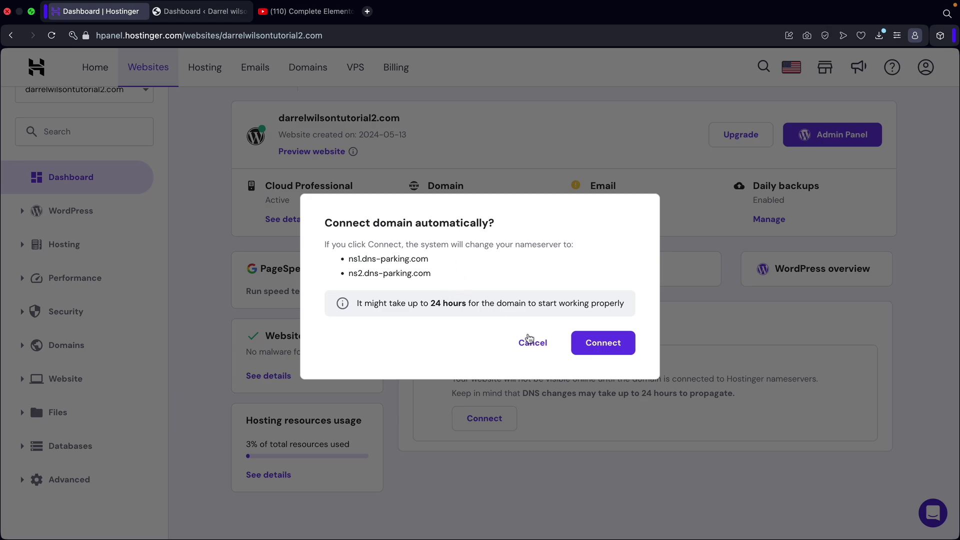
click(601, 349)
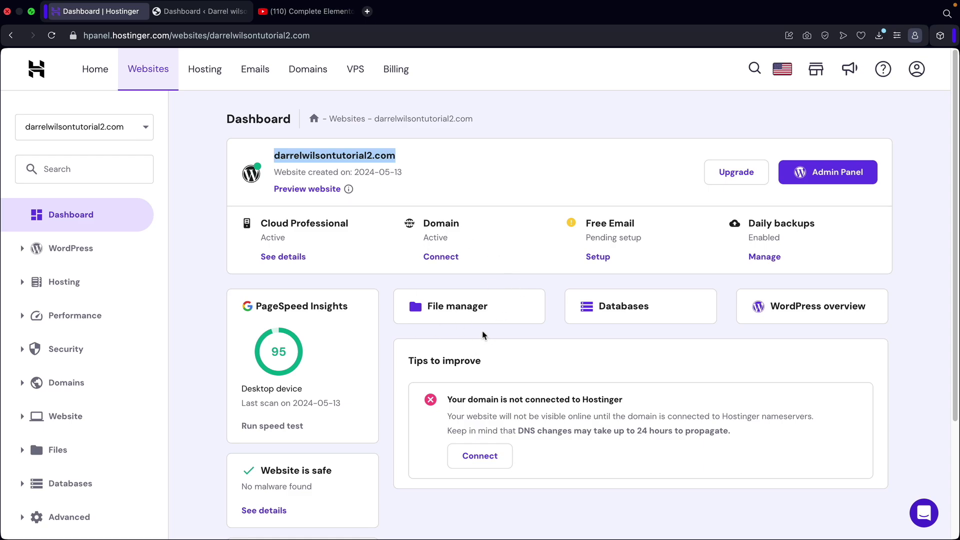
Open the WordPress admin panel of darrelwilsontutorial2.com, visit the live site and look through its homepage.
click(814, 178)
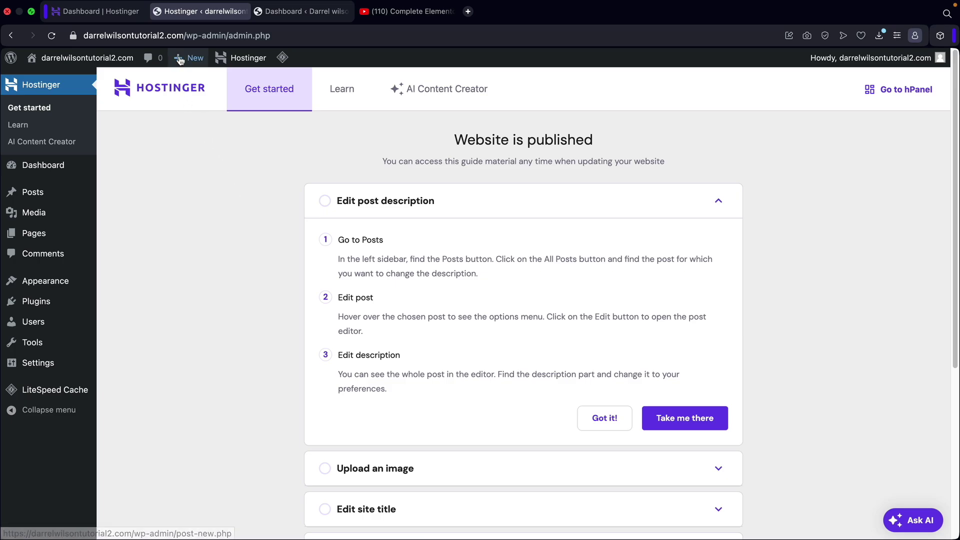
mouse_move(79, 64)
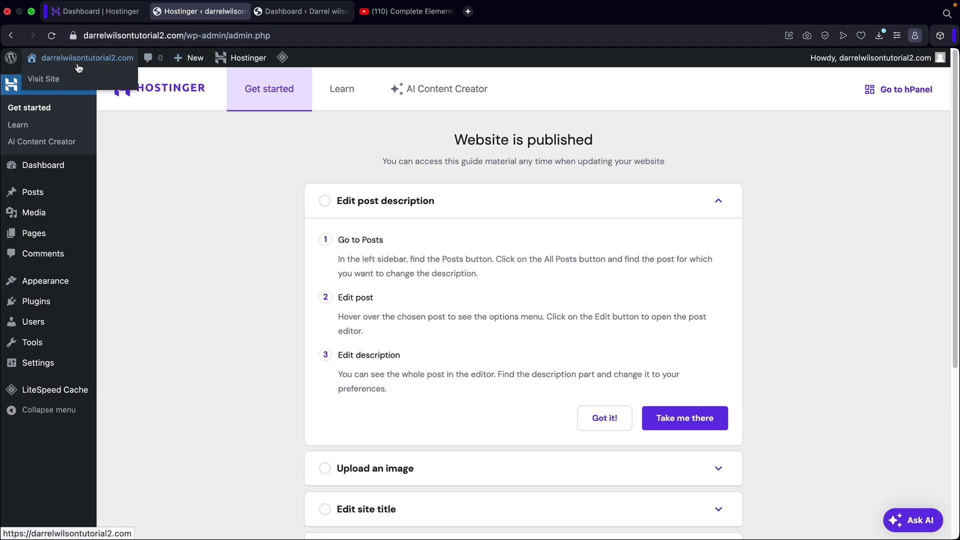
click(72, 82)
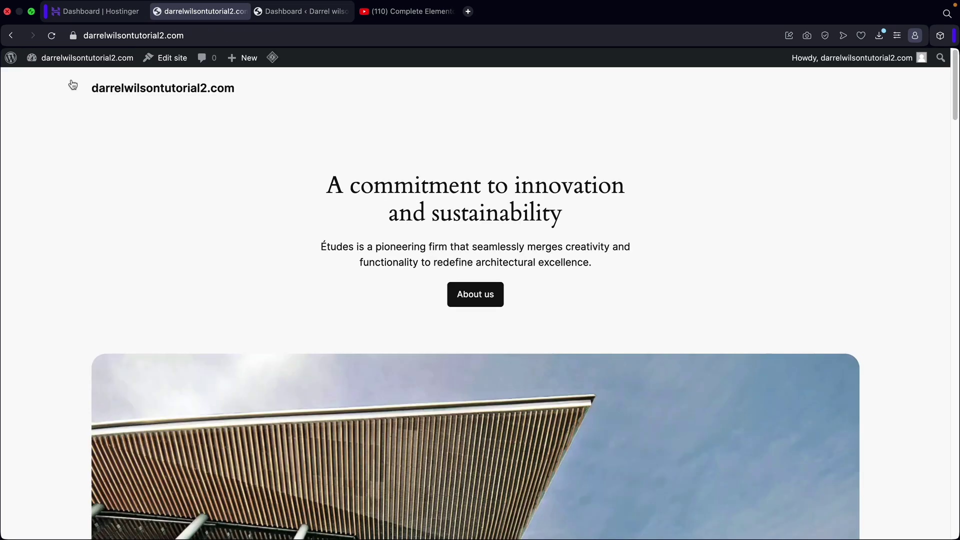
scroll(642, 240, down, 20)
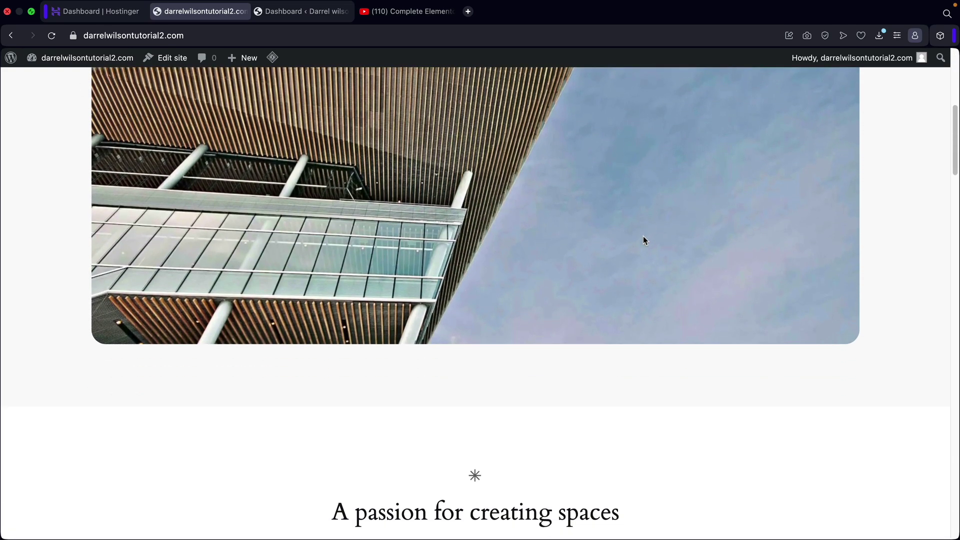
scroll(642, 241, down, 20)
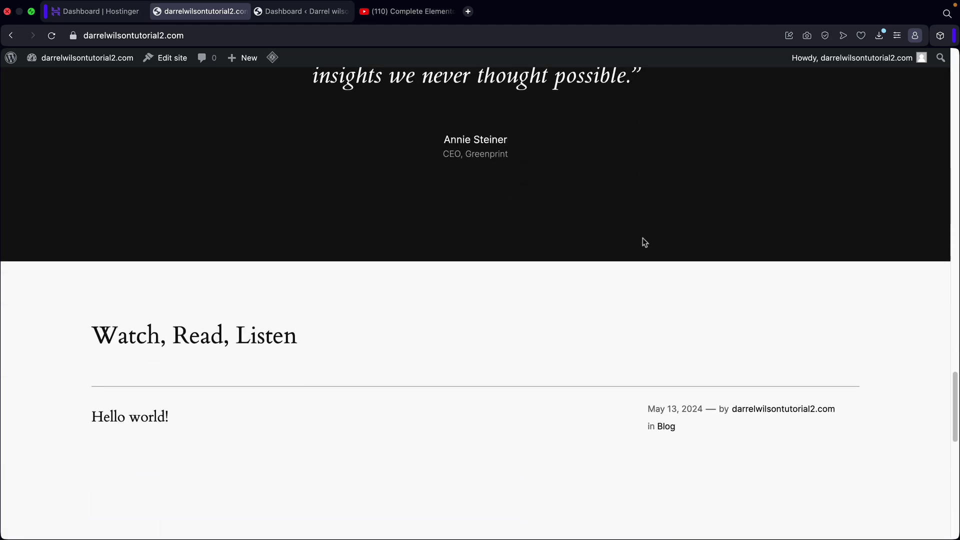
scroll(618, 330, up, 10)
scroll(620, 332, up, 20)
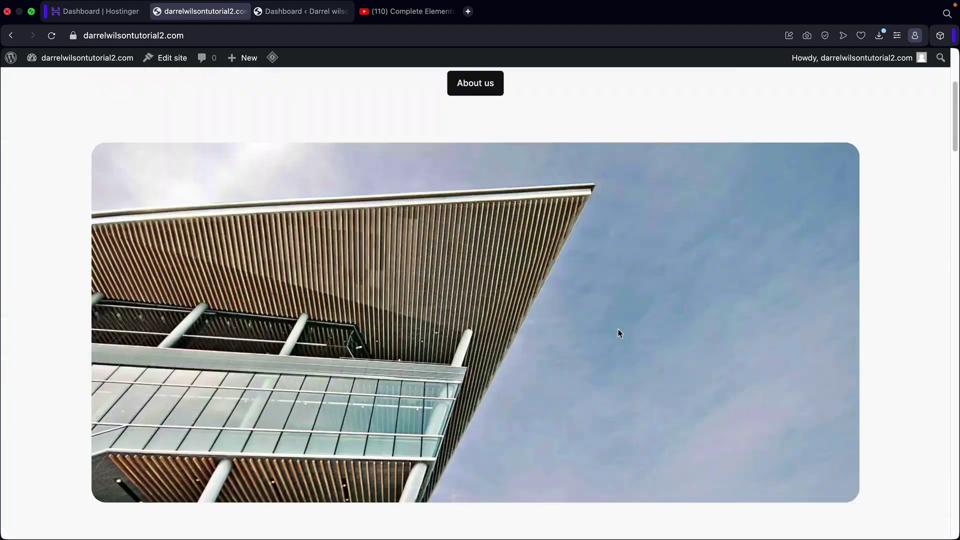